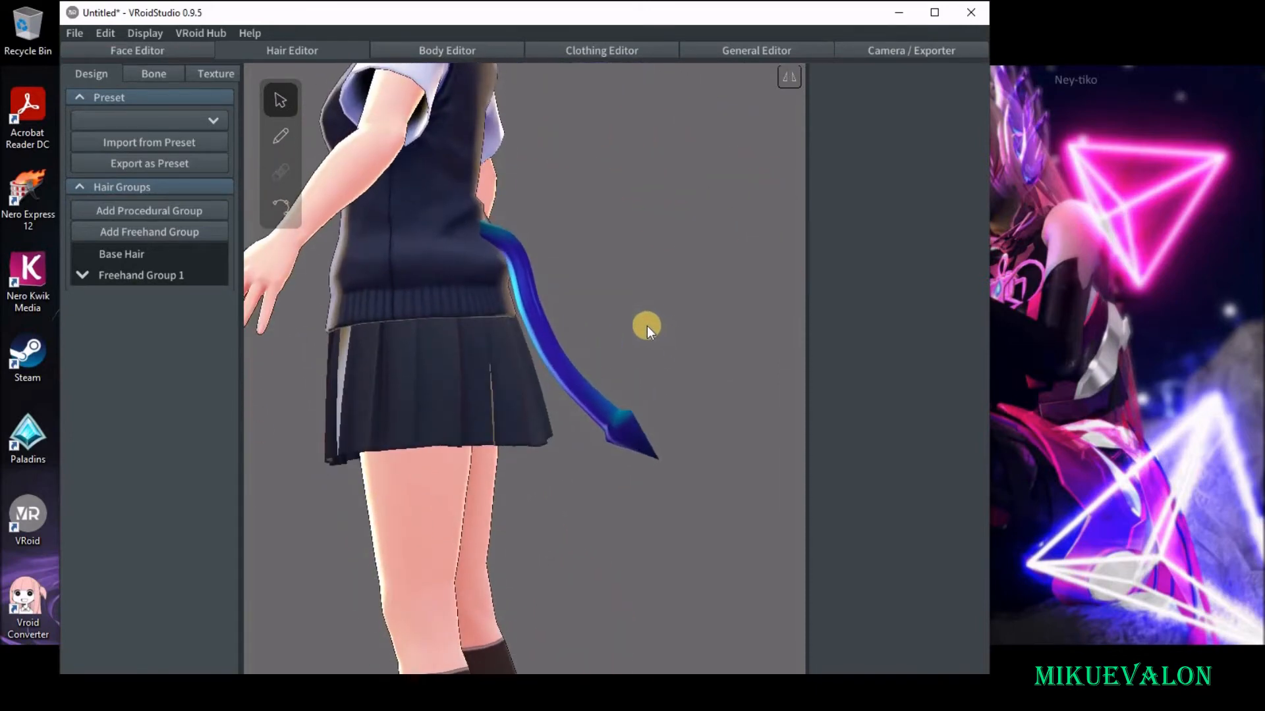
# In the Hair Editor, add a new freehand hair group.
pyautogui.moveTo(568, 312)
pyautogui.mouseDown(button='right')
pyautogui.moveTo(513, 330)
pyautogui.moveTo(590, 309)
pyautogui.mouseUp(button='right')
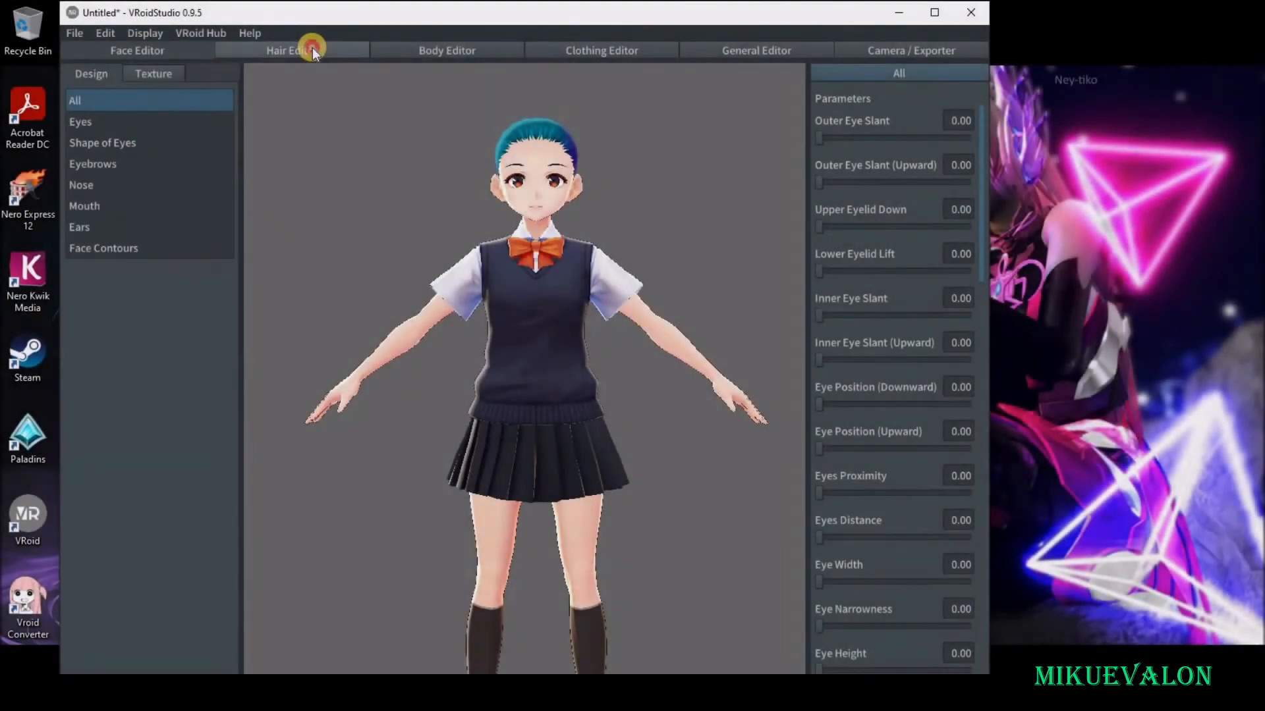
pyautogui.click(312, 47)
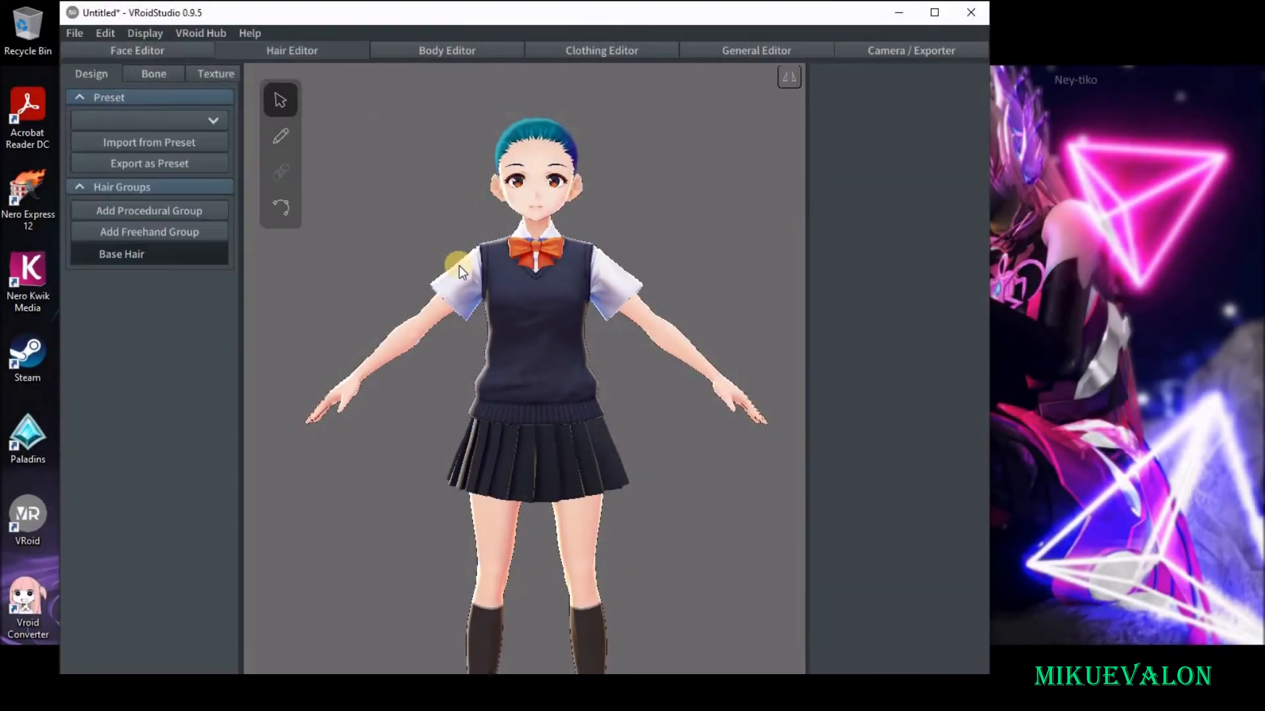
pyautogui.moveTo(482, 250); pyautogui.dragTo(471, 253, button='right')
pyautogui.click(147, 233)
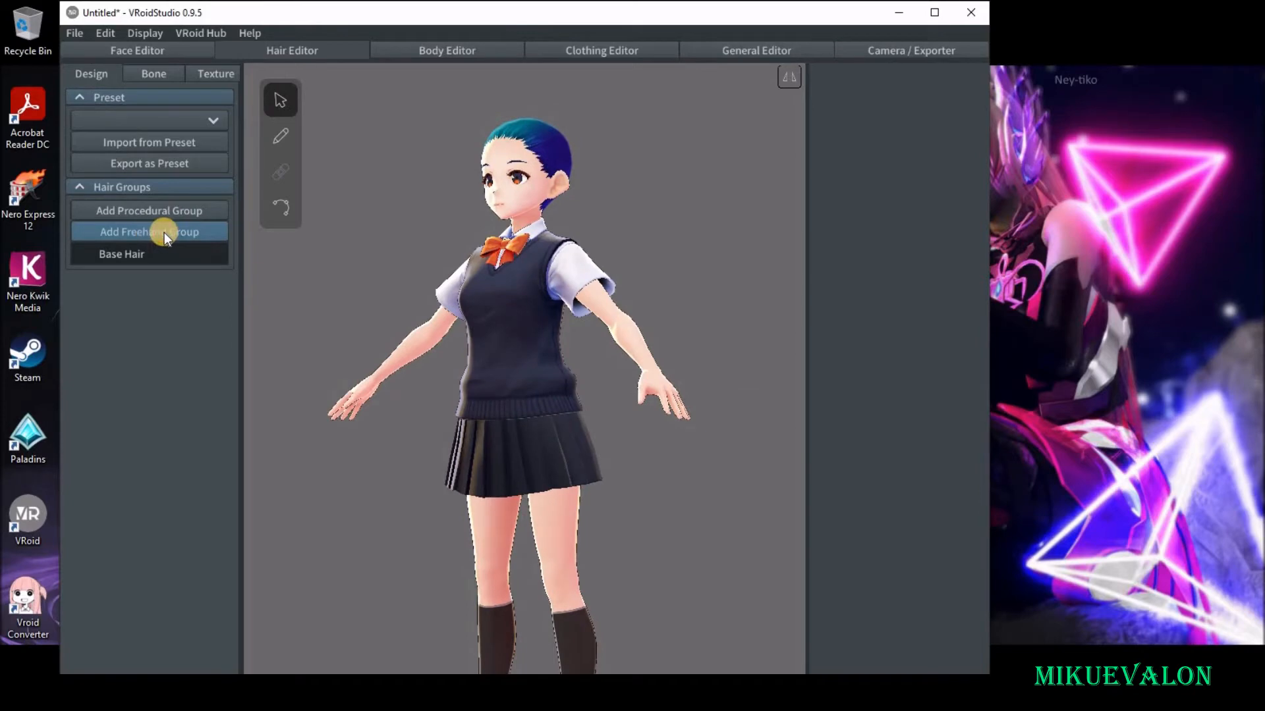
# Viewed from the side, extend the freehand group's guide mesh from the neck down the back to the skirt hem.
pyautogui.moveTo(636, 316); pyautogui.dragTo(590, 323, button='right')
pyautogui.scroll(5, 590, 323)
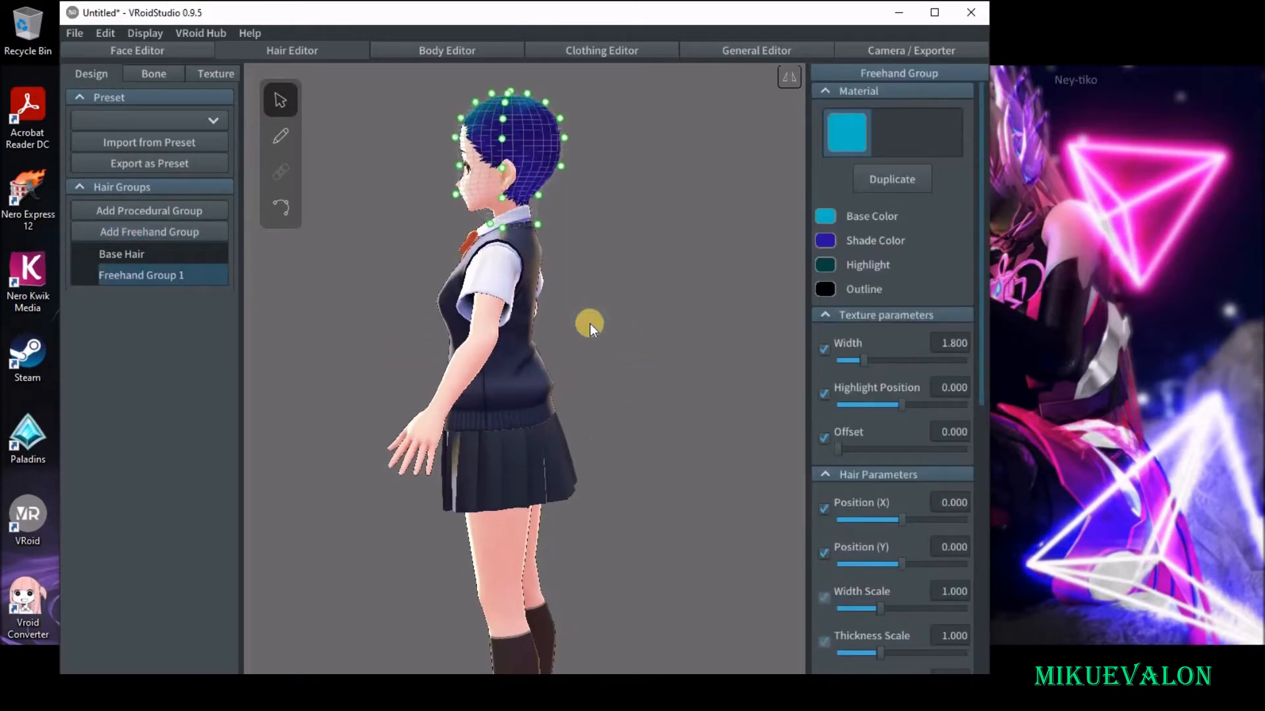
pyautogui.scroll(1, 591, 323)
pyautogui.moveTo(598, 317); pyautogui.dragTo(609, 316, button='right')
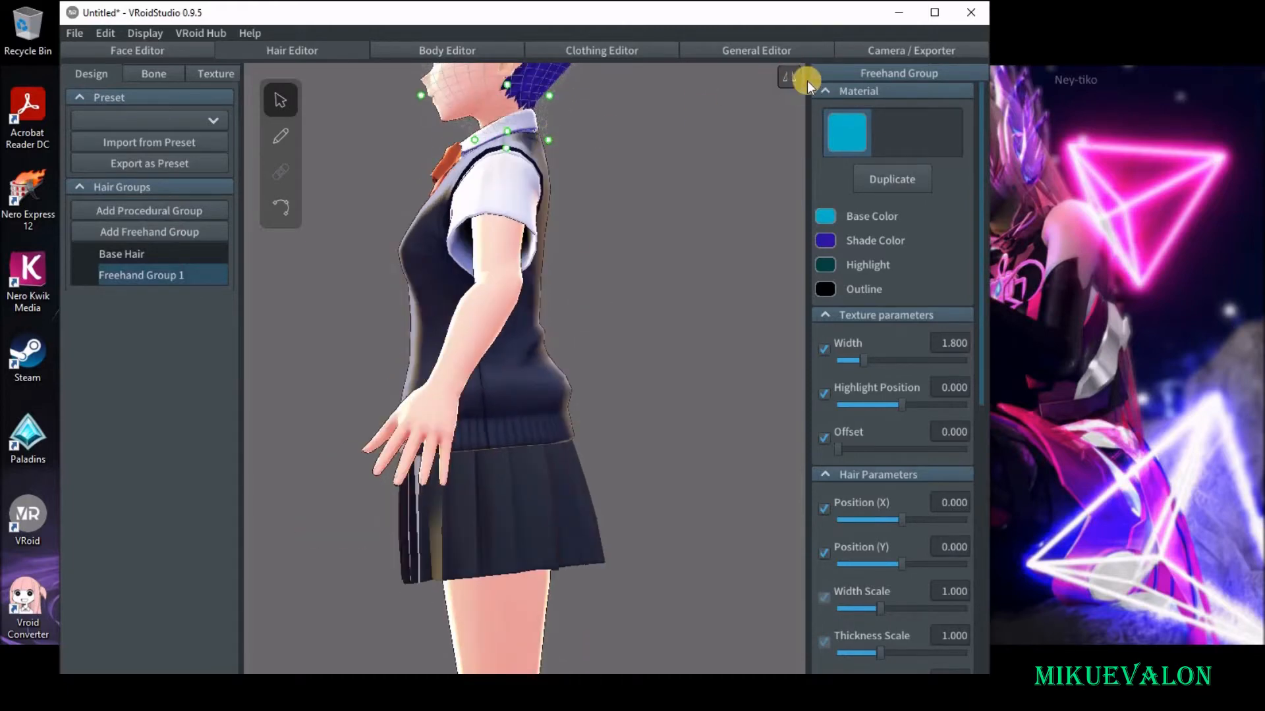
pyautogui.moveTo(547, 139); pyautogui.dragTo(554, 218)
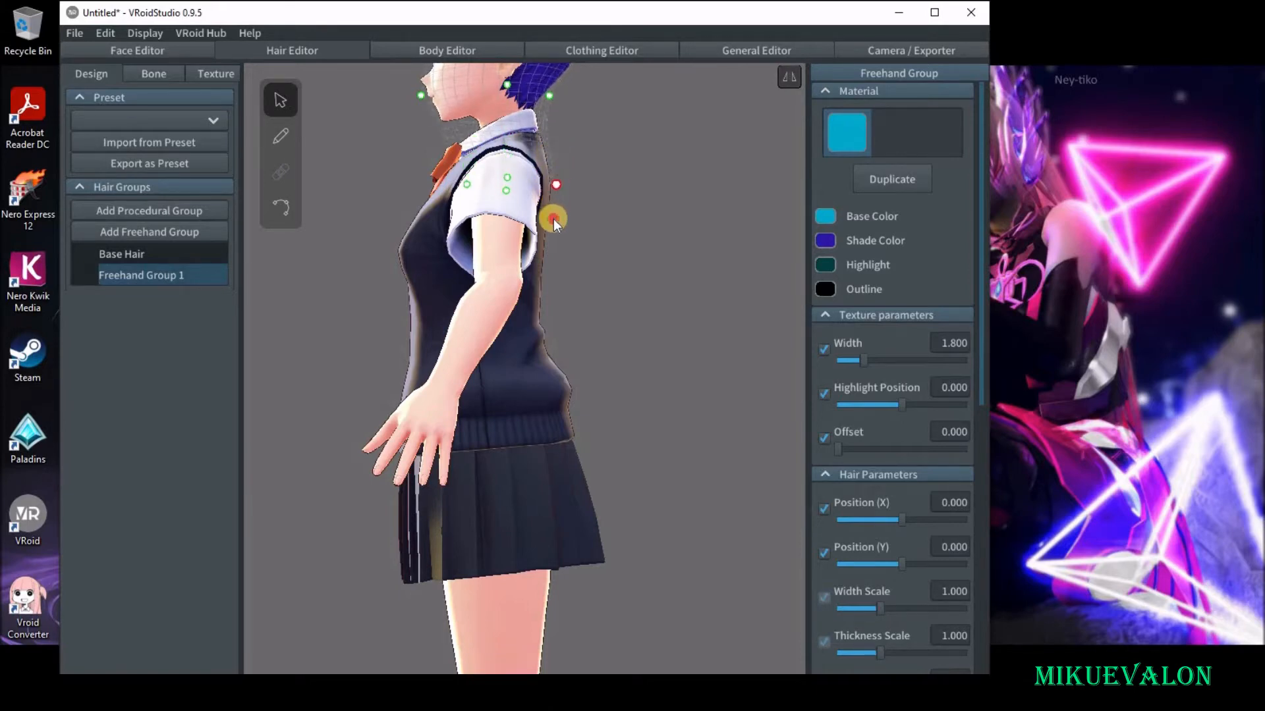
pyautogui.moveTo(559, 323); pyautogui.dragTo(635, 573)
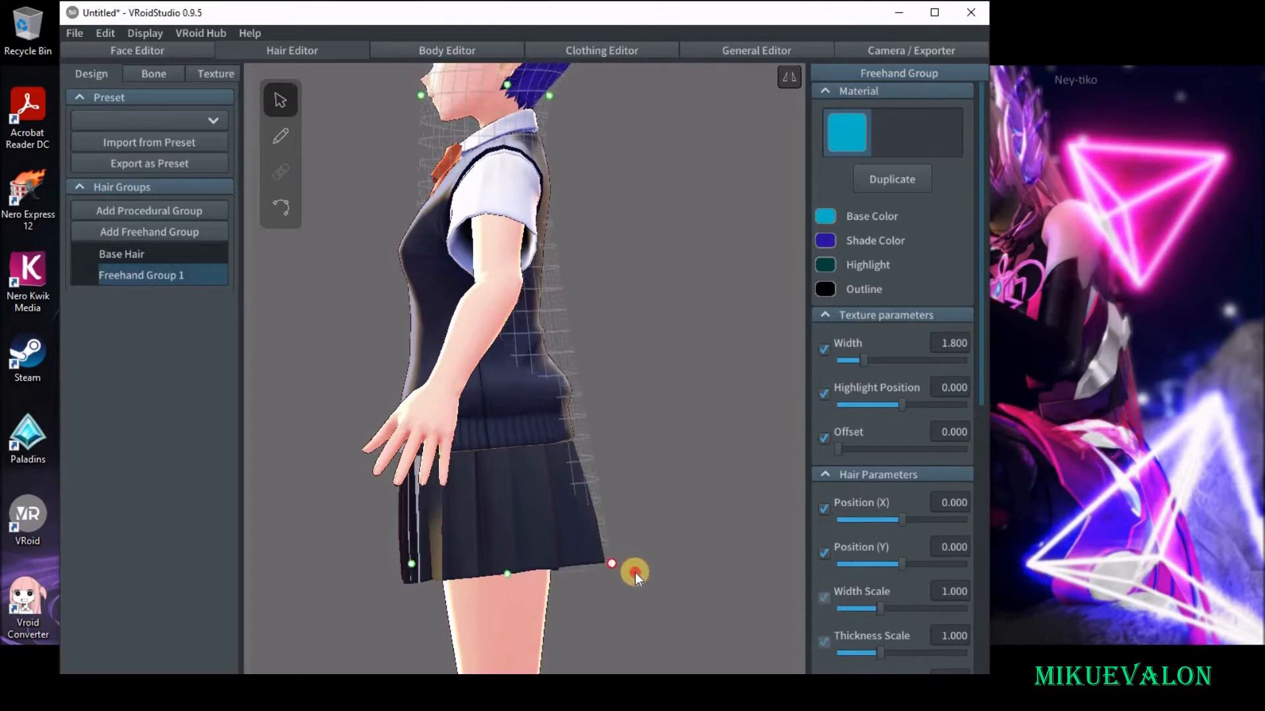
# Reposition the guide mesh's rear control points to follow the waist and hips, flaring the lowest one outward behind the skirt.
pyautogui.moveTo(548, 98)
pyautogui.mouseDown()
pyautogui.moveTo(577, 410)
pyautogui.moveTo(599, 442)
pyautogui.mouseUp()
pyautogui.moveTo(614, 221); pyautogui.dragTo(605, 331, button='middle')
pyautogui.moveTo(562, 494); pyautogui.dragTo(579, 550)
pyautogui.moveTo(594, 420); pyautogui.dragTo(580, 294, button='middle')
pyautogui.moveTo(573, 261); pyautogui.dragTo(559, 265)
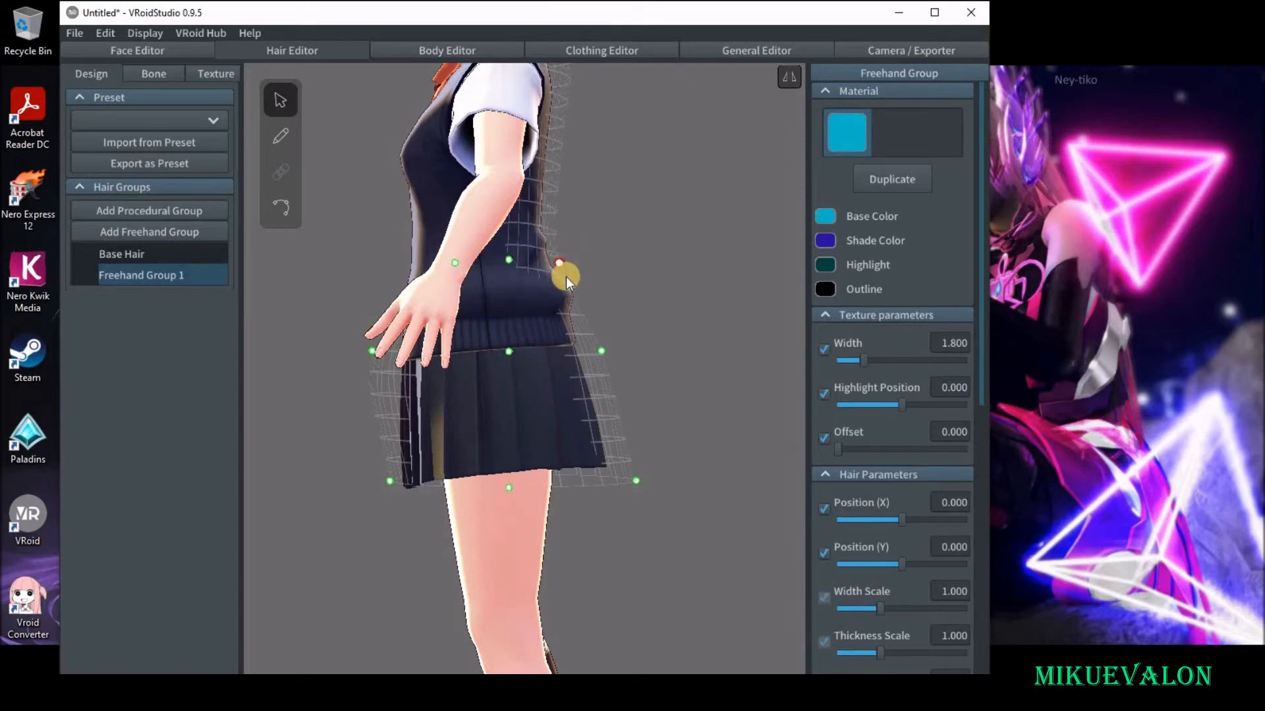
pyautogui.moveTo(636, 481); pyautogui.dragTo(663, 472)
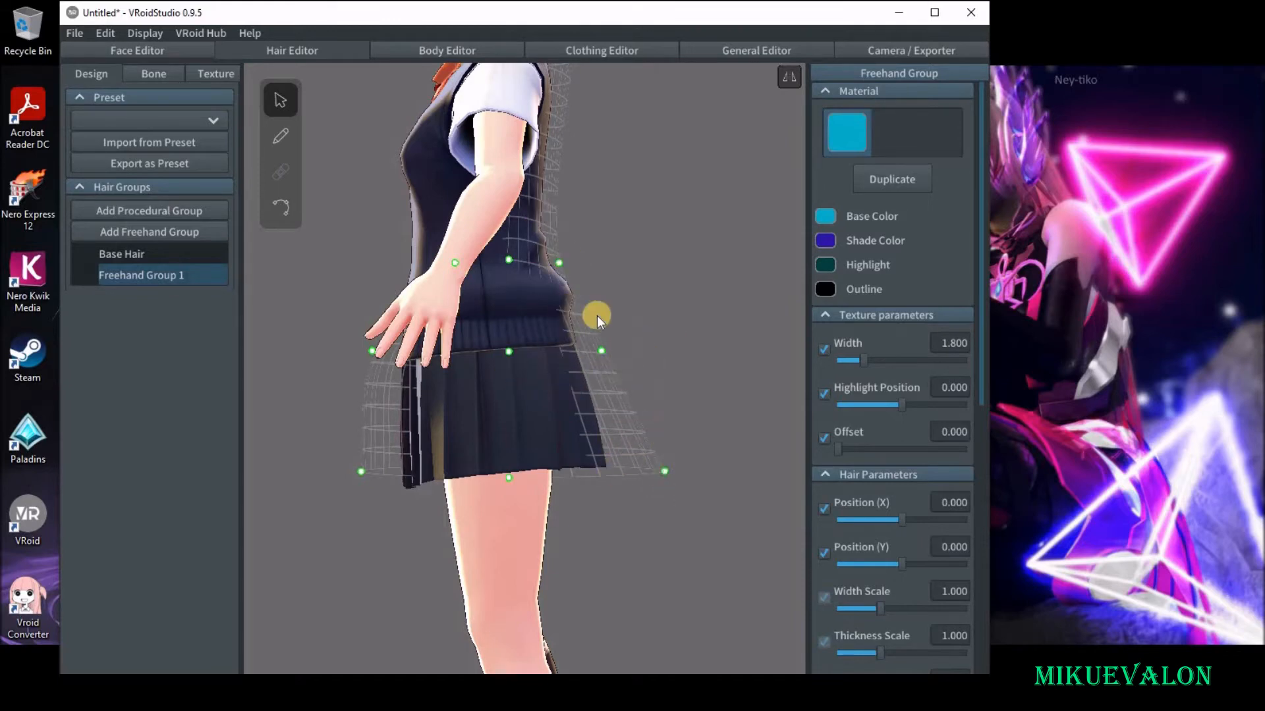
# Brush one tail strand down the centre back of the guide mesh from the sweater to the skirt hem, replacing the first short stroke.
pyautogui.moveTo(604, 361); pyautogui.dragTo(495, 376, button='right')
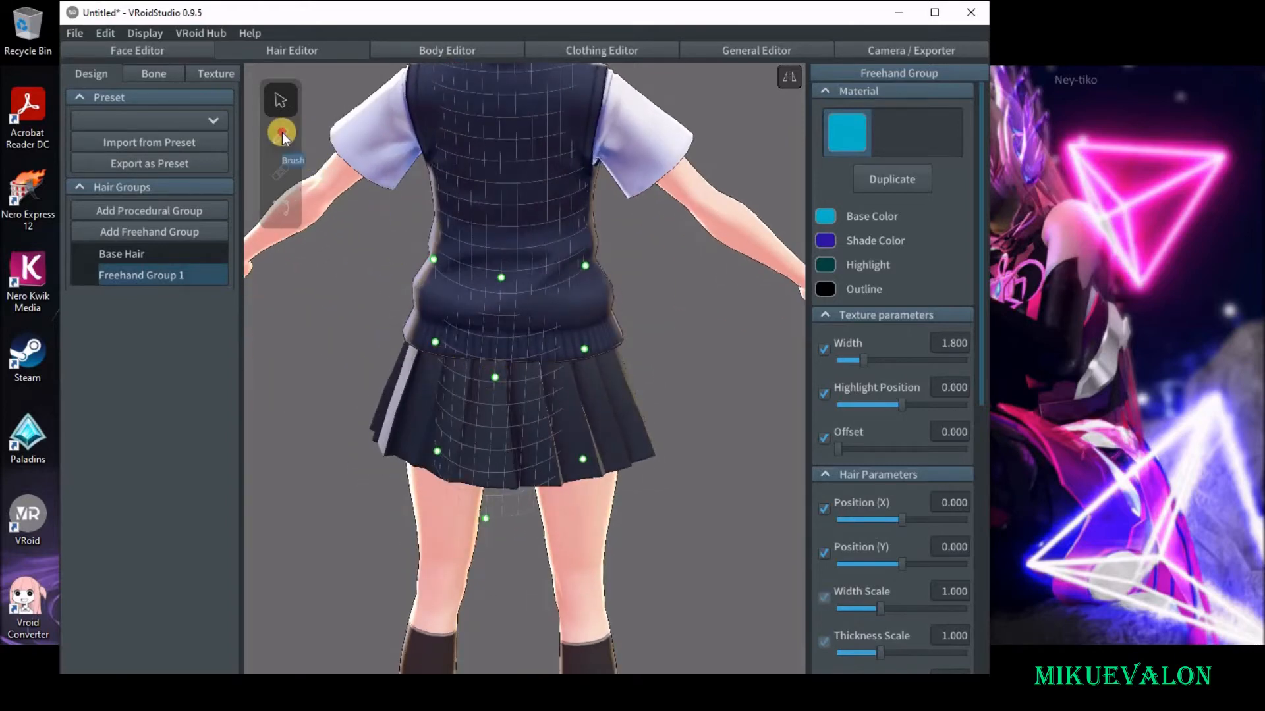
pyautogui.press('b')
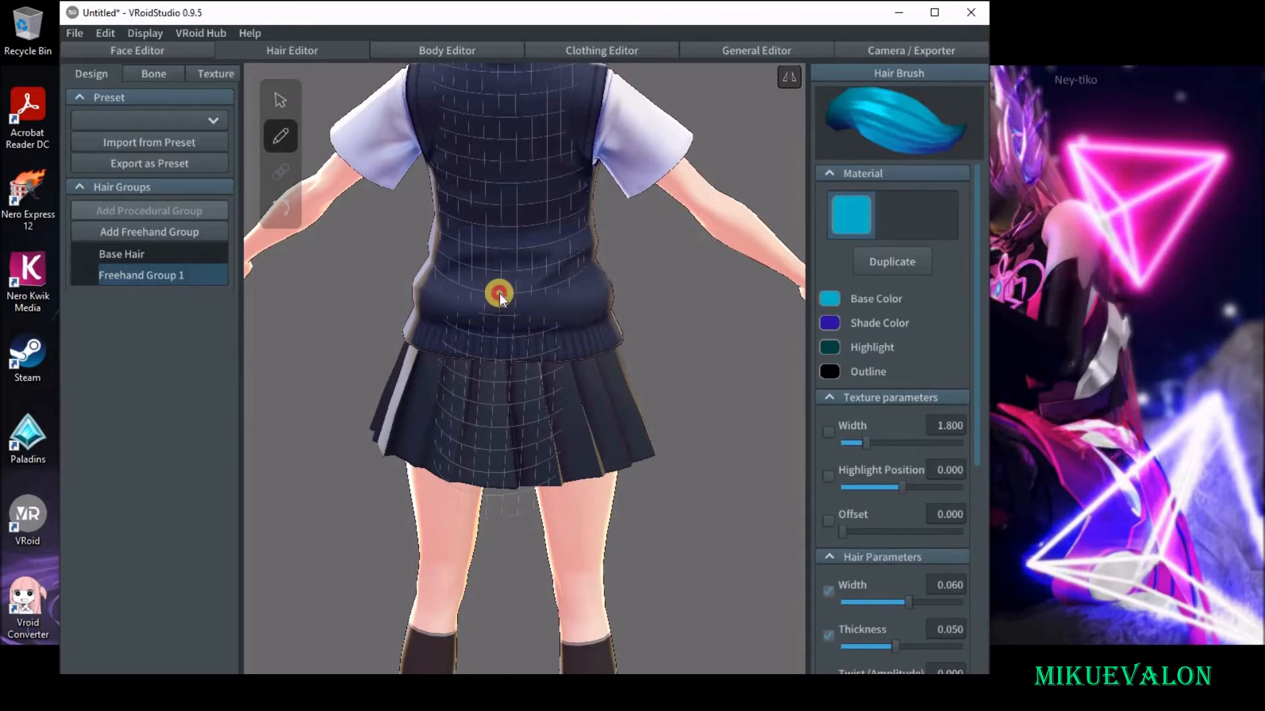
pyautogui.moveTo(500, 338); pyautogui.dragTo(489, 432)
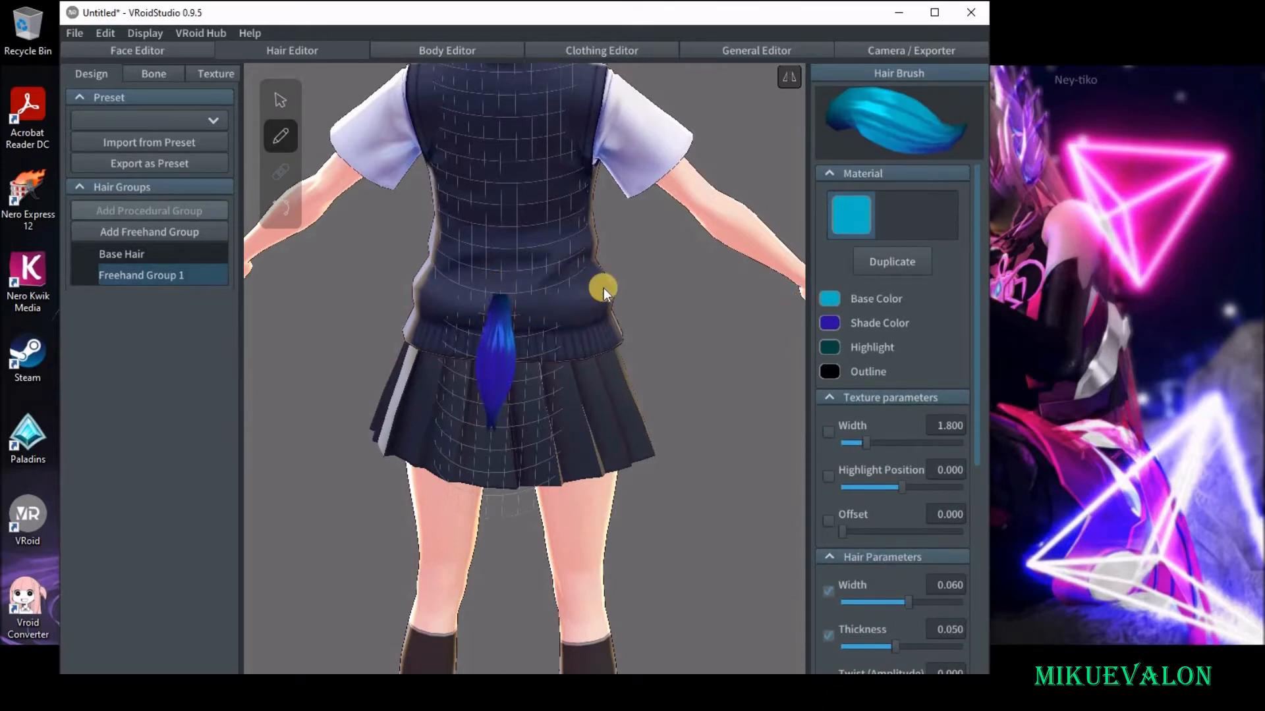
pyautogui.click(108, 33)
pyautogui.click(120, 48)
pyautogui.click(787, 79)
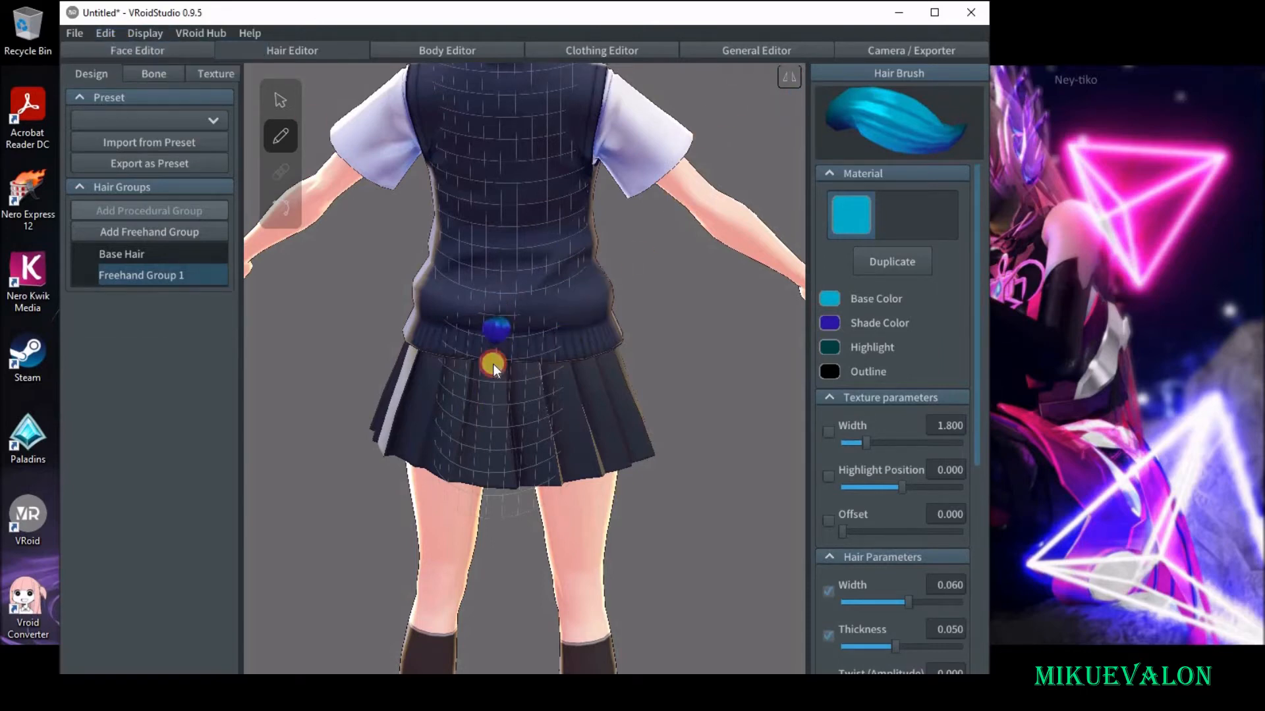
pyautogui.moveTo(489, 404); pyautogui.dragTo(488, 435)
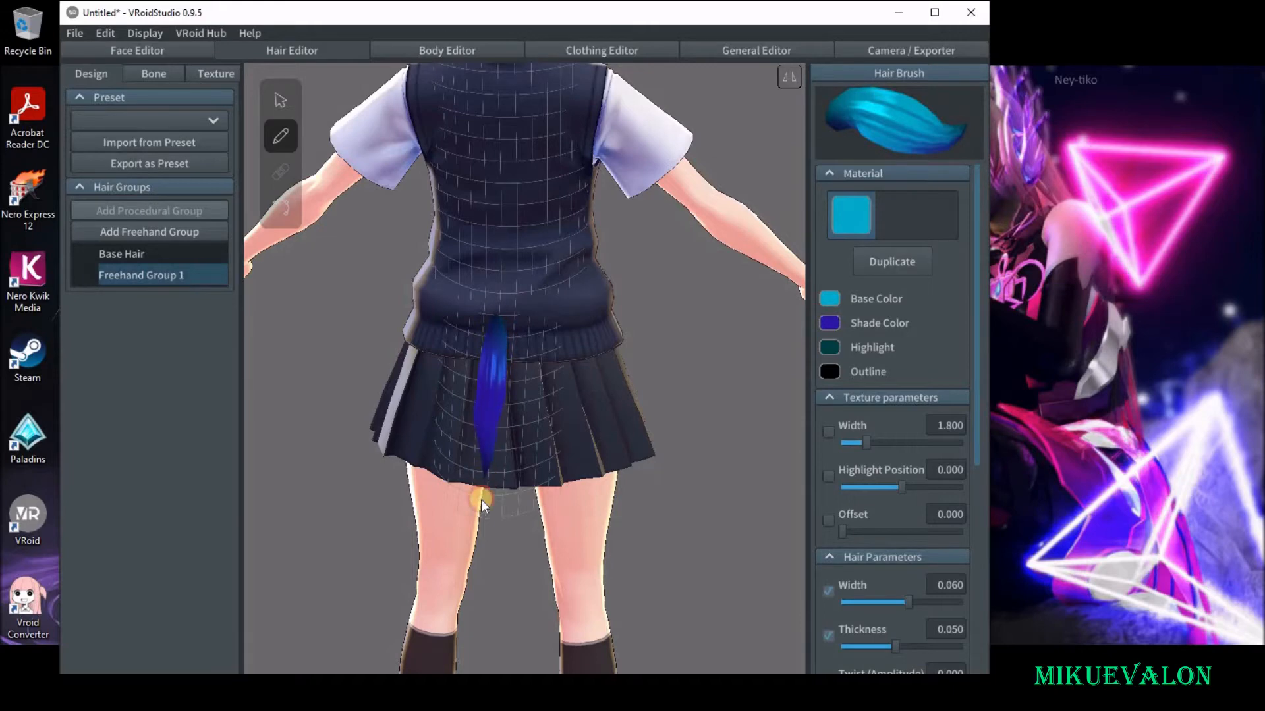
# Select the tail strand, keep its cross section as Diamond and set its curve to Ika-chan.
pyautogui.moveTo(558, 421); pyautogui.dragTo(652, 398, button='right')
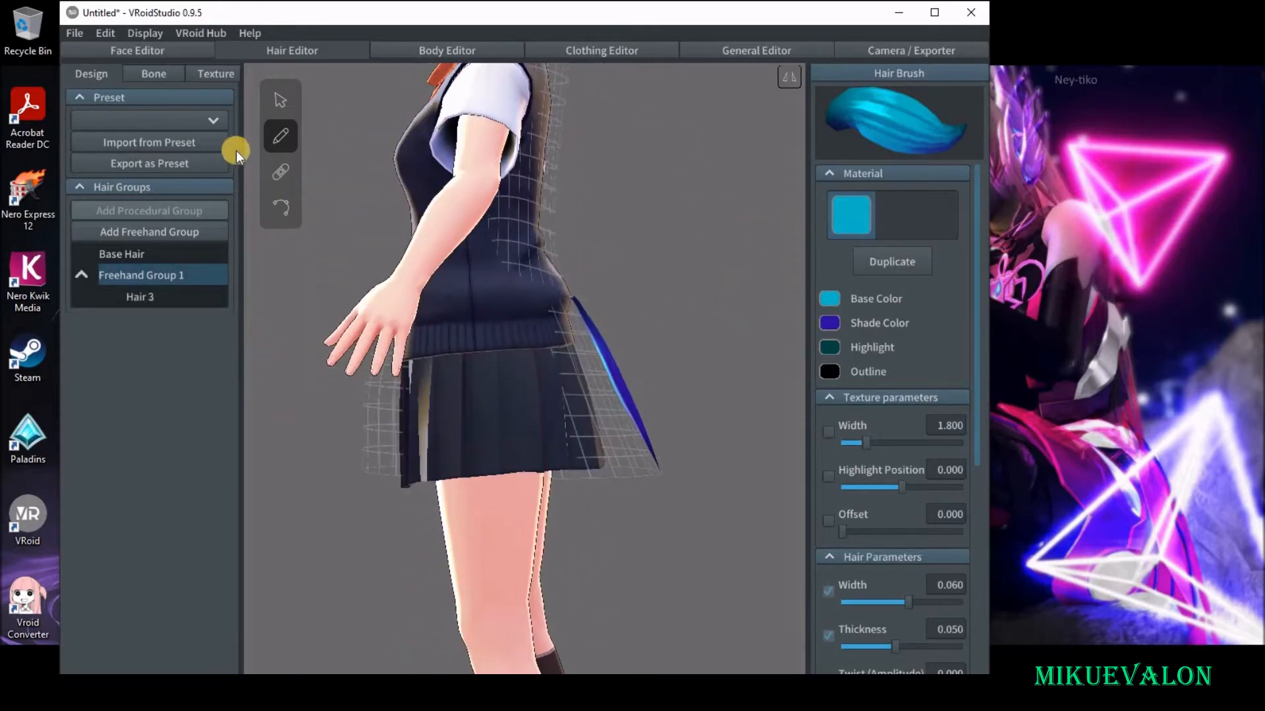
pyautogui.click(617, 379)
pyautogui.scroll(5, 649, 409)
pyautogui.moveTo(678, 417); pyautogui.dragTo(639, 413, button='middle')
pyautogui.moveTo(640, 414); pyautogui.dragTo(713, 441, button='right')
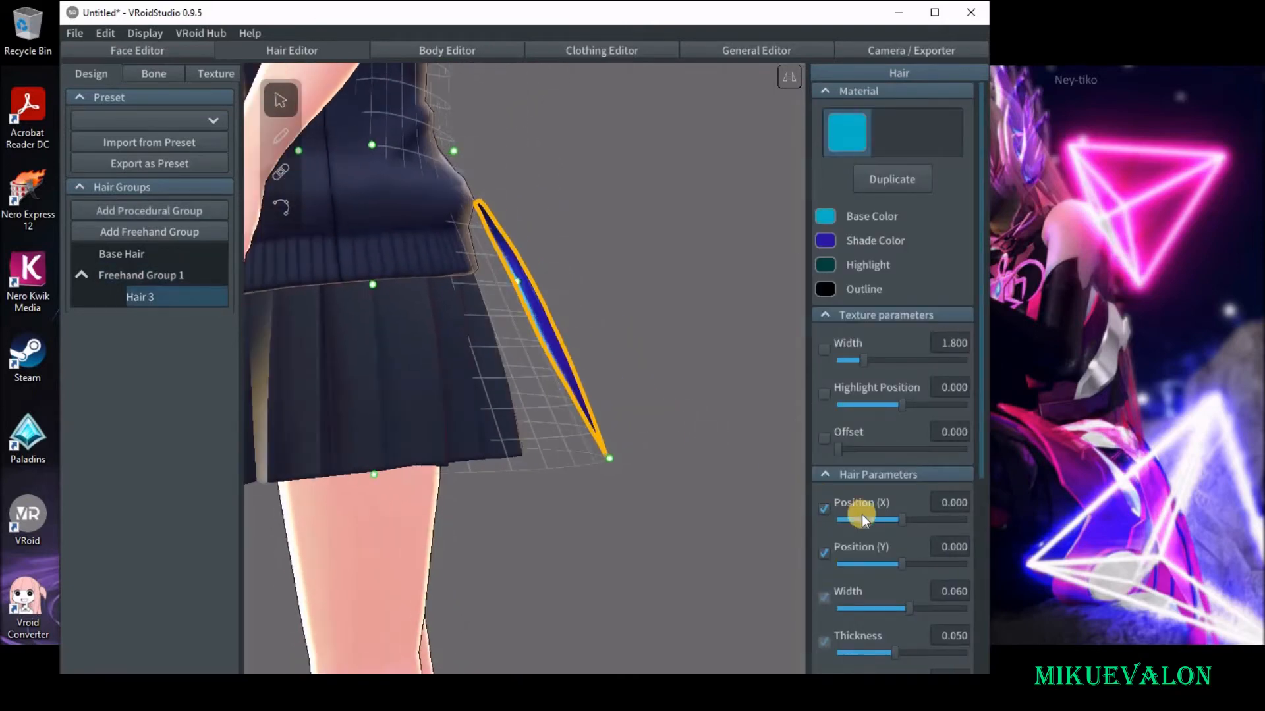
pyautogui.scroll(-5, 862, 515)
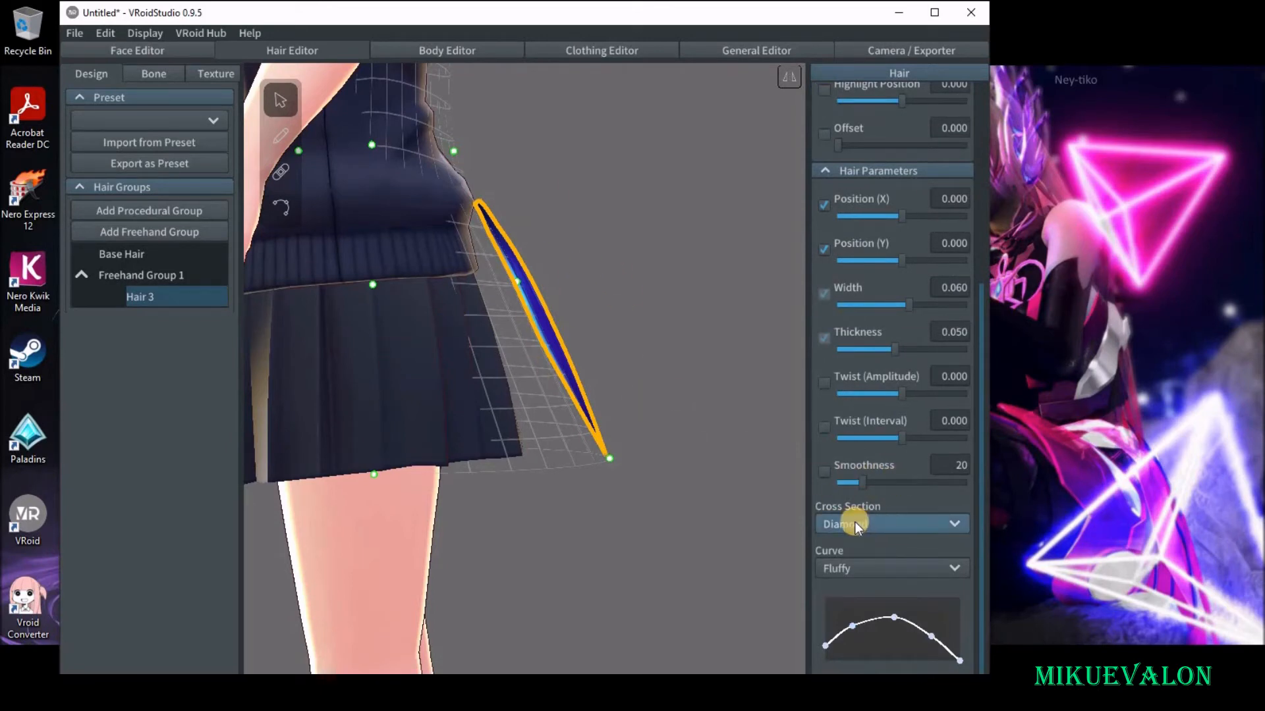
pyautogui.click(891, 520)
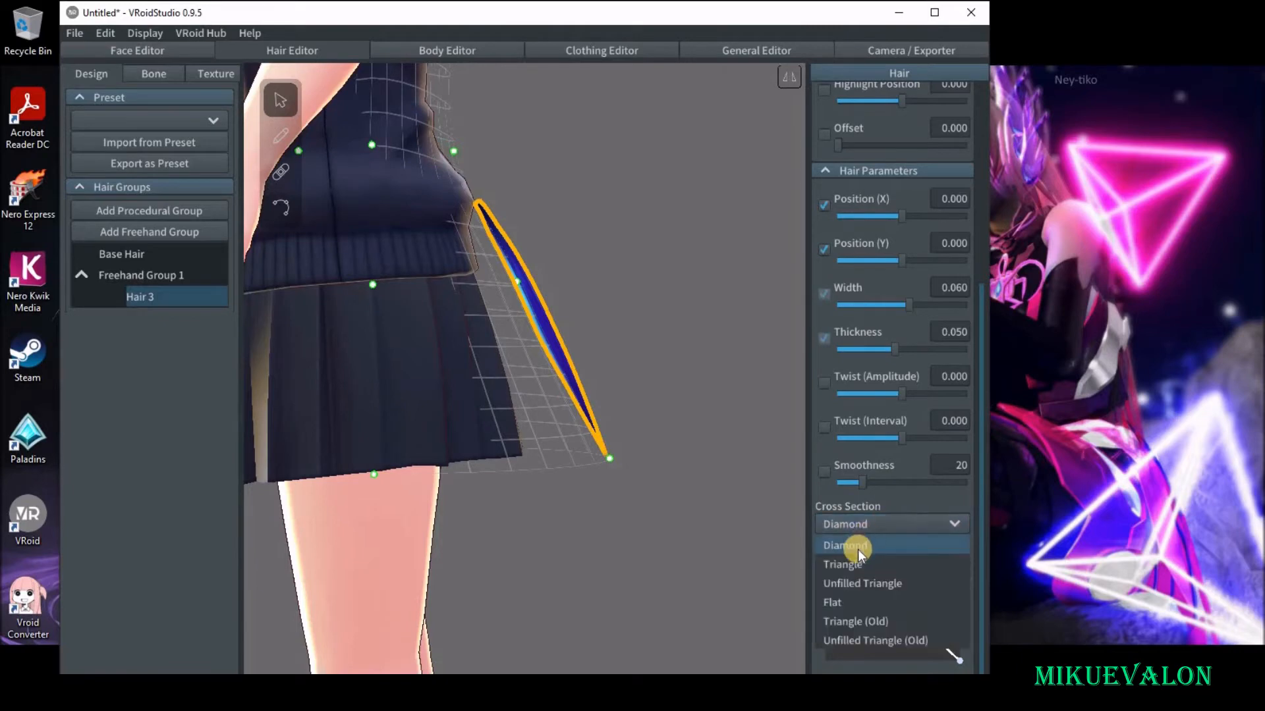
pyautogui.click(854, 547)
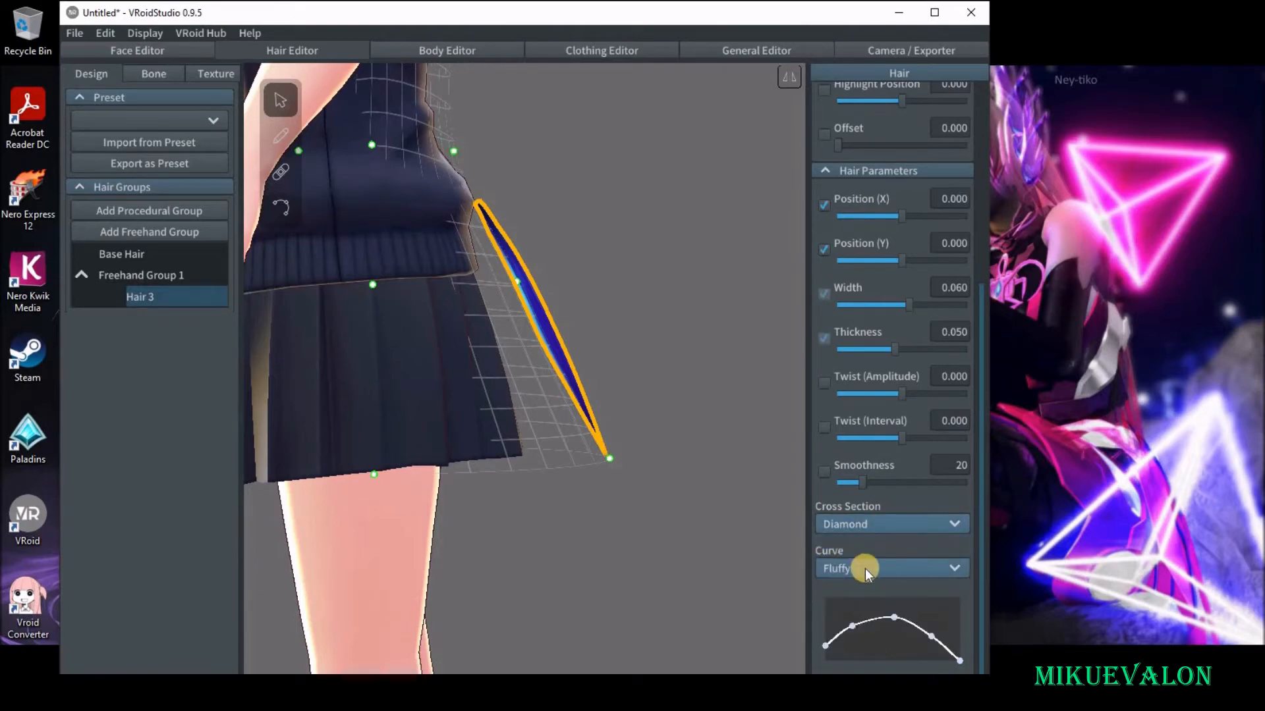
pyautogui.click(896, 568)
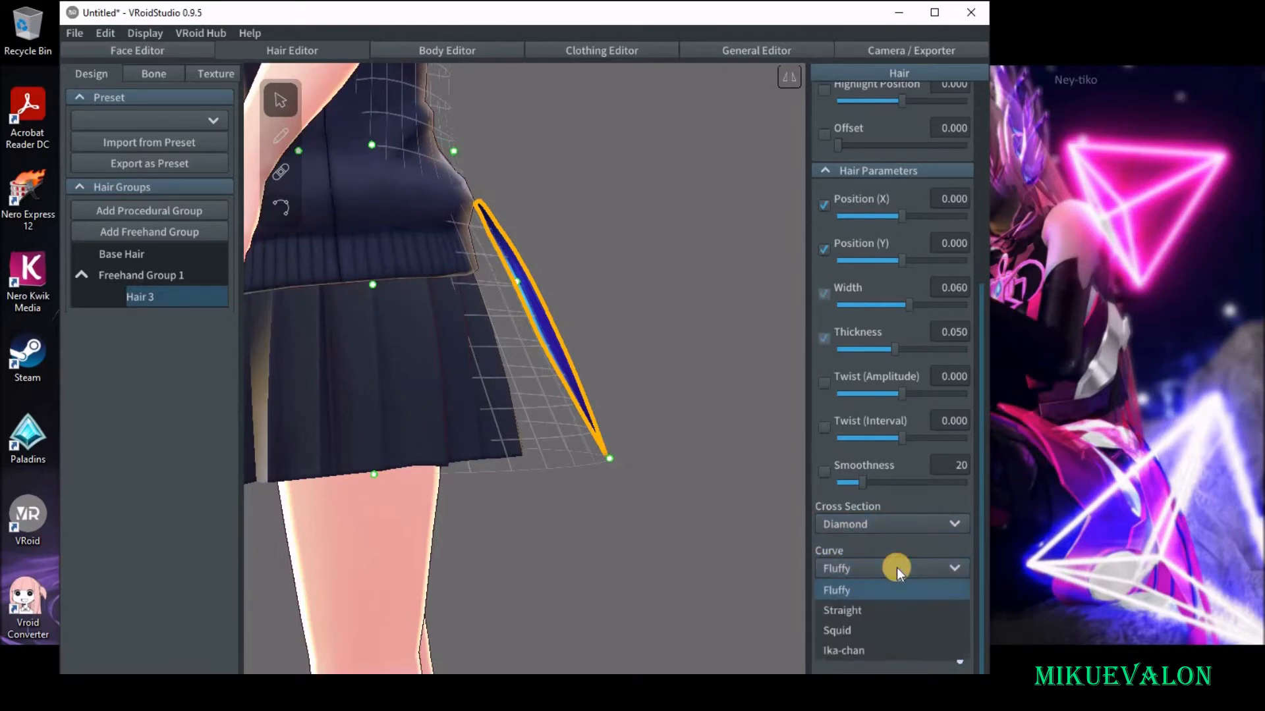
pyautogui.click(852, 652)
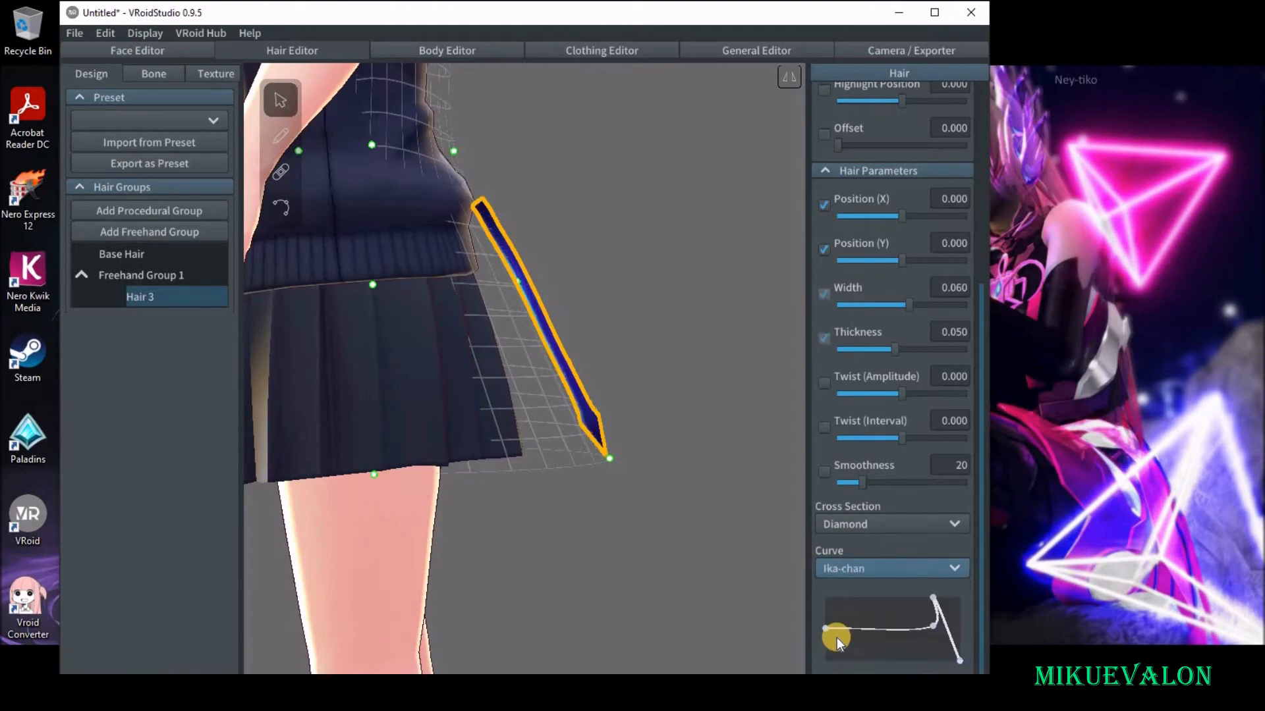
# Set the tail strand's thickness to 0.100 and its width to 0.059.
pyautogui.moveTo(553, 443); pyautogui.dragTo(584, 432, button='right')
pyautogui.moveTo(900, 351); pyautogui.dragTo(974, 354)
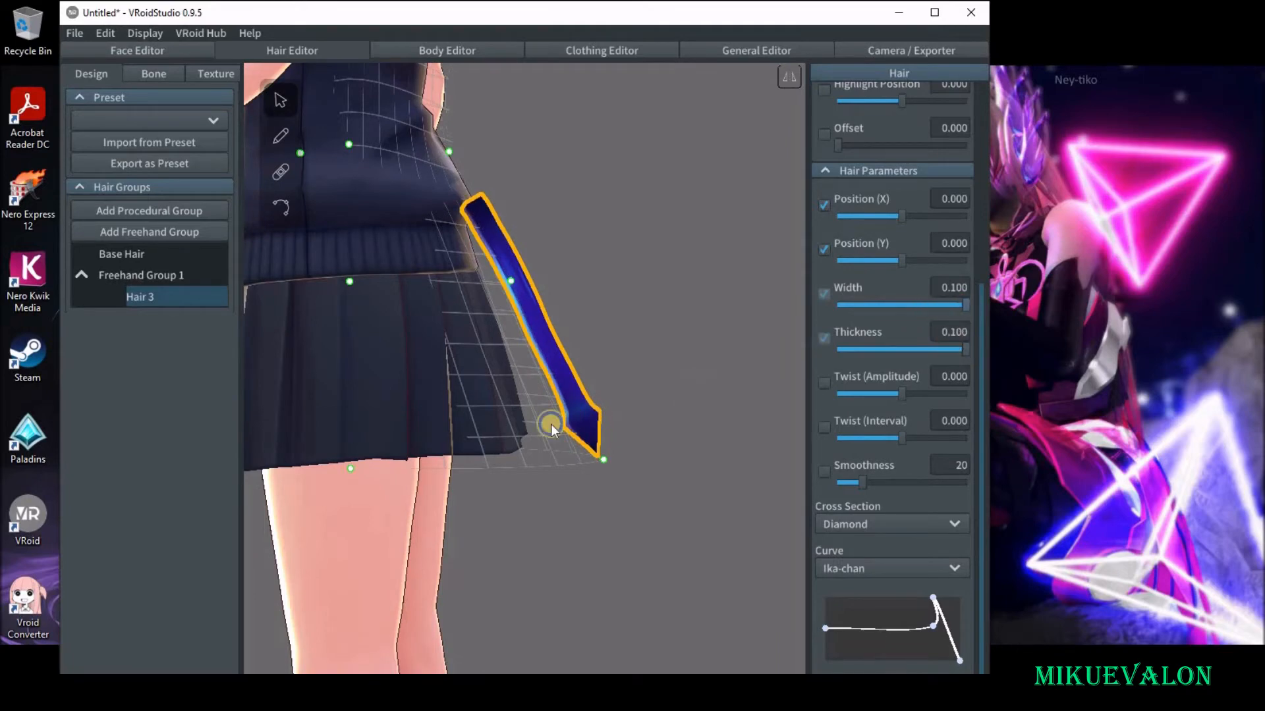
pyautogui.moveTo(550, 424); pyautogui.dragTo(542, 427, button='right')
pyautogui.moveTo(963, 306); pyautogui.dragTo(908, 311)
pyautogui.moveTo(575, 501); pyautogui.dragTo(647, 536, button='right')
pyautogui.scroll(8, 648, 537)
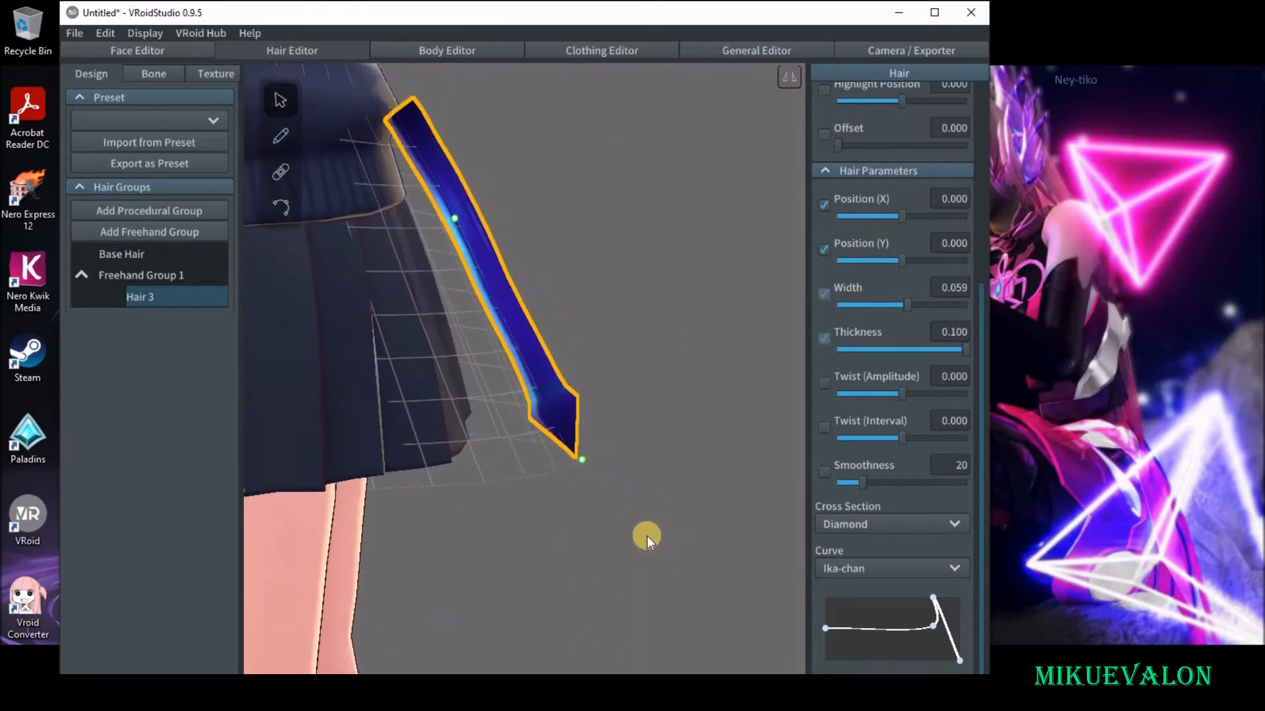
pyautogui.scroll(-5, 647, 537)
pyautogui.scroll(1, 647, 537)
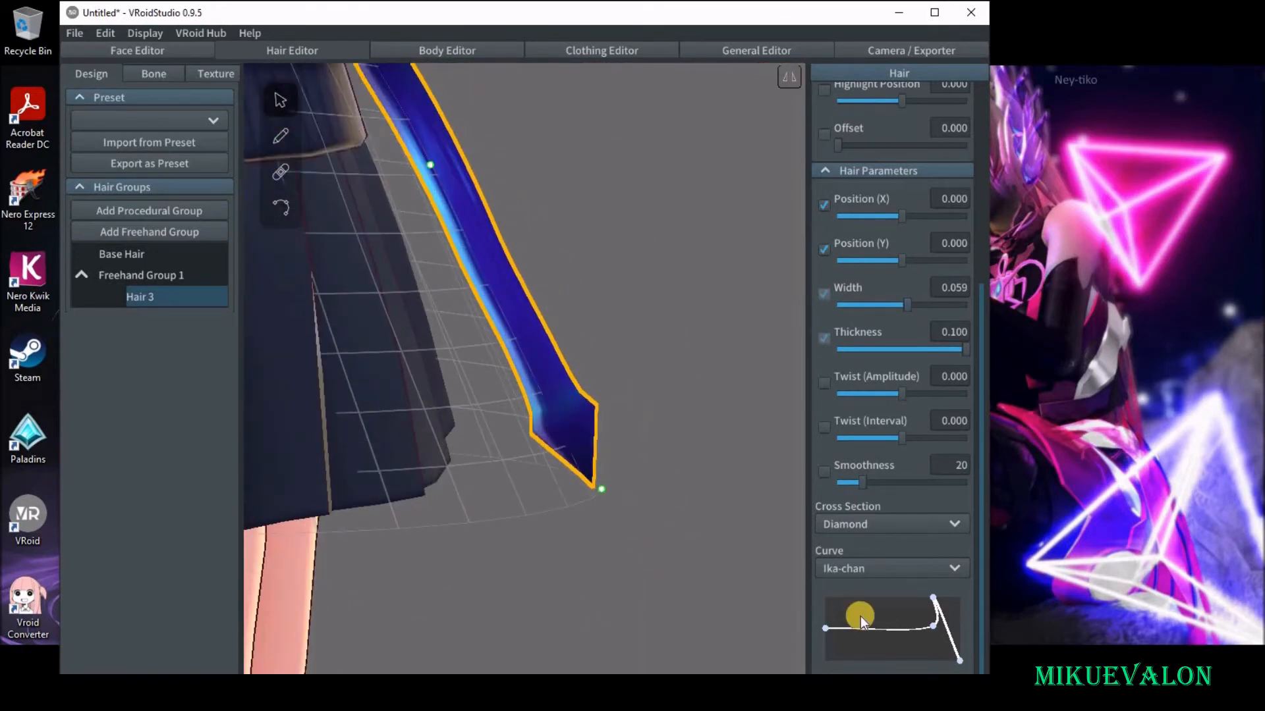
# Fine-tune the strand's curve point just before the tip and inspect the arrowhead from behind.
pyautogui.moveTo(936, 629)
pyautogui.mouseDown()
pyautogui.moveTo(939, 648)
pyautogui.moveTo(929, 622)
pyautogui.mouseUp()
pyautogui.click(627, 504)
pyautogui.moveTo(627, 503); pyautogui.dragTo(520, 443, button='right')
pyautogui.click(519, 443)
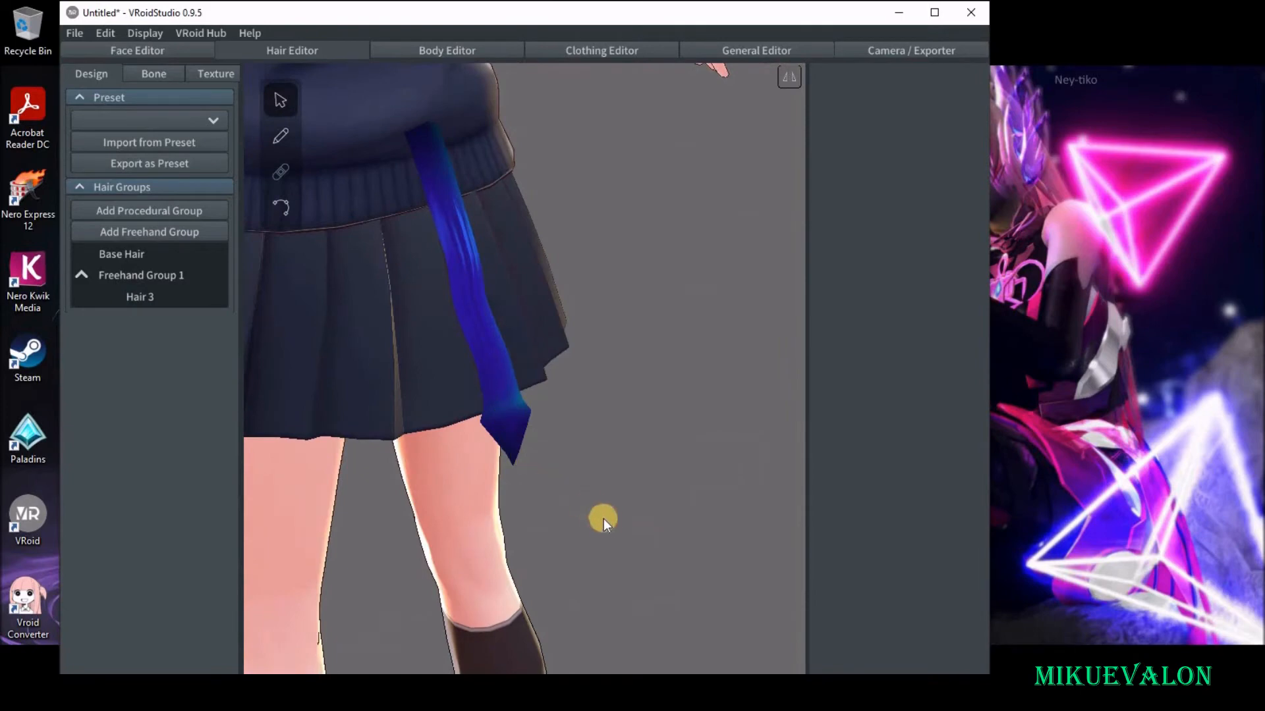
pyautogui.moveTo(526, 502); pyautogui.dragTo(666, 517, button='right')
# Pull the guide mesh's lowest rear point up and outward and lower the point above it, so the tail curves away from the skirt.
pyautogui.moveTo(677, 513); pyautogui.dragTo(740, 451)
pyautogui.moveTo(598, 363); pyautogui.dragTo(615, 467)
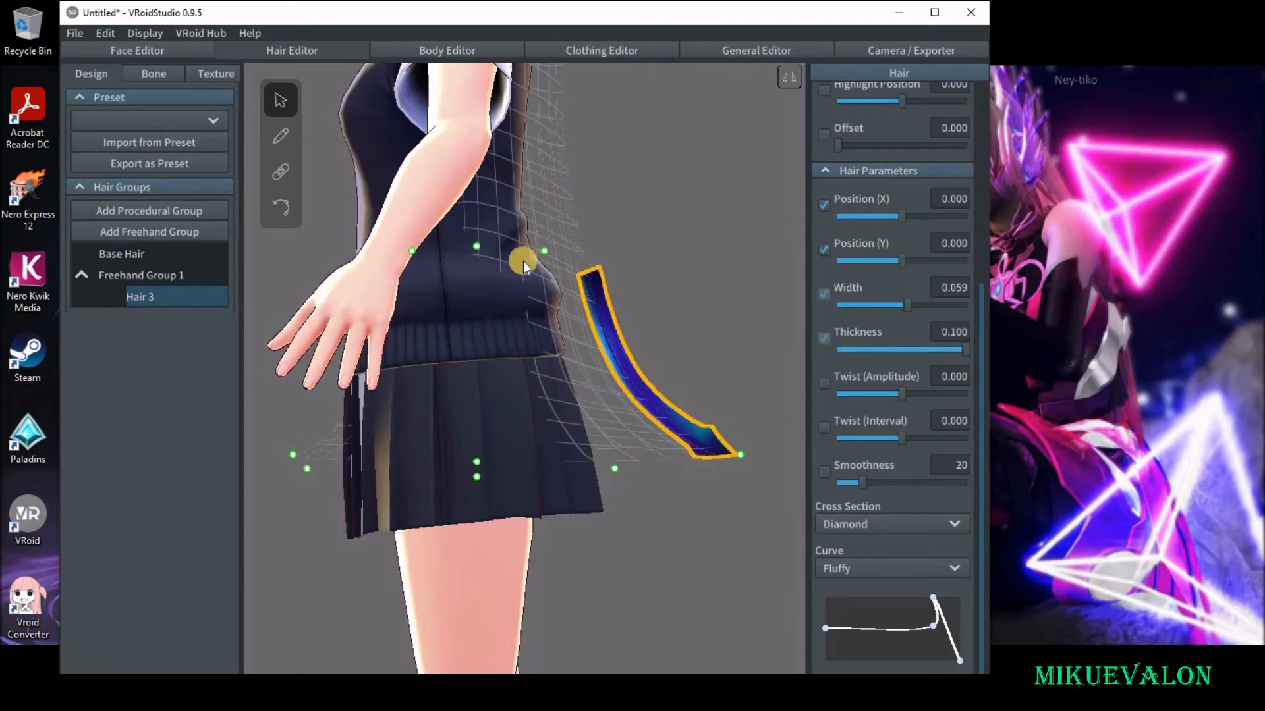
# Move the guide mesh's waist-level rear points inward and bring a rear head point down to the waist to bend the tail's base.
pyautogui.moveTo(546, 332); pyautogui.dragTo(551, 337, button='middle')
pyautogui.scroll(1, 557, 324)
pyautogui.scroll(-5, 557, 324)
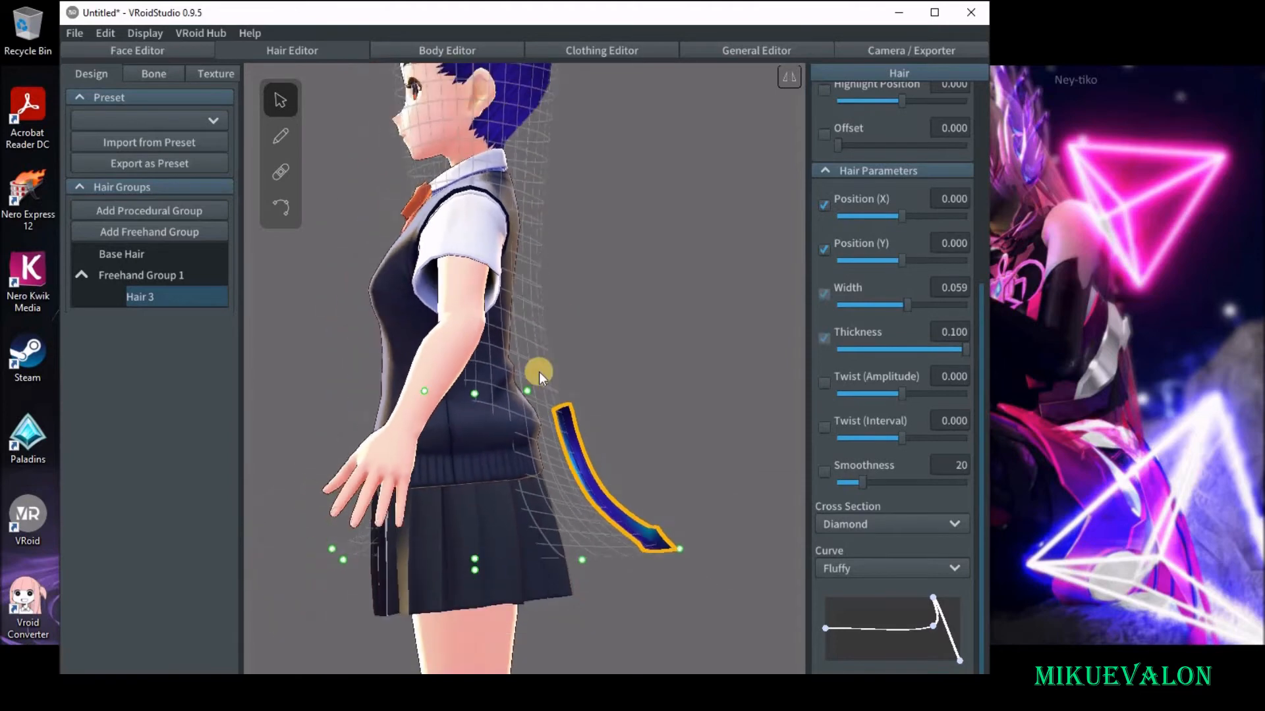
pyautogui.moveTo(525, 389); pyautogui.dragTo(471, 409)
pyautogui.moveTo(529, 418); pyautogui.dragTo(527, 513, button='middle')
pyautogui.moveTo(550, 200); pyautogui.dragTo(484, 453)
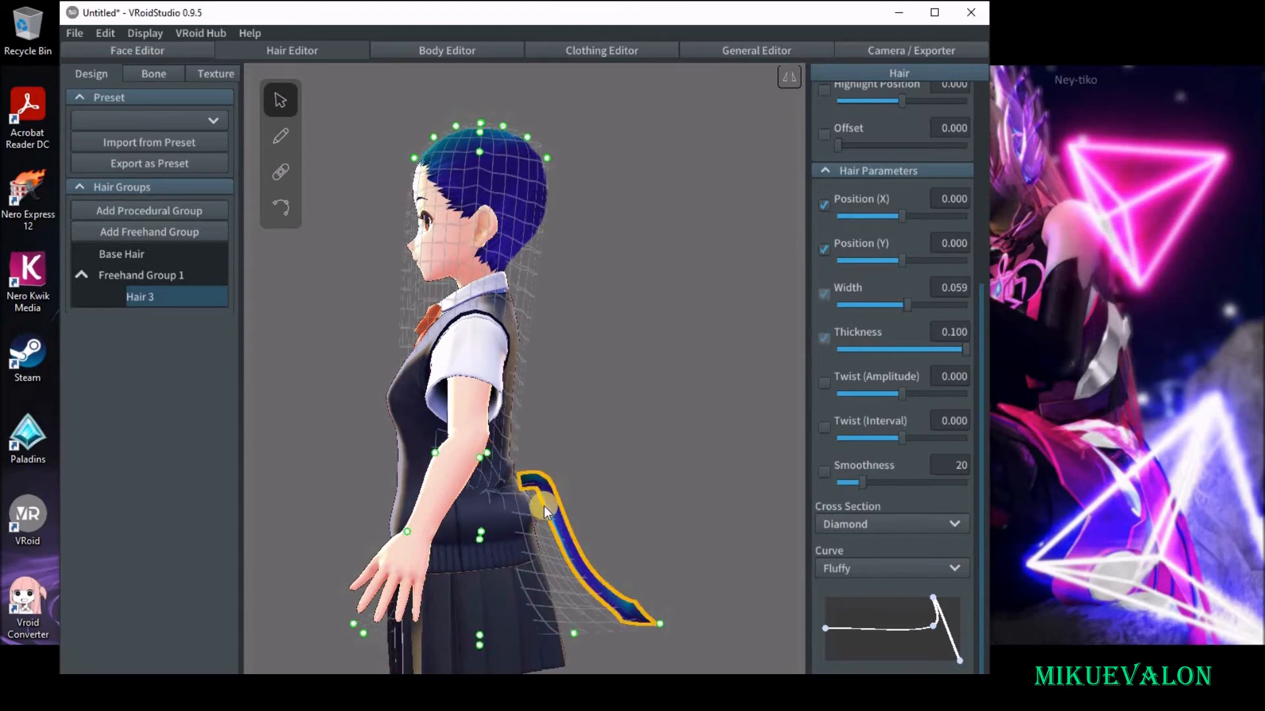
# Move more rear head points of the guide mesh down into the waist to refine the bend where the tail meets the back.
pyautogui.moveTo(544, 506); pyautogui.dragTo(558, 501, button='middle')
pyautogui.scroll(1, 558, 501)
pyautogui.moveTo(526, 356); pyautogui.dragTo(567, 320, button='right')
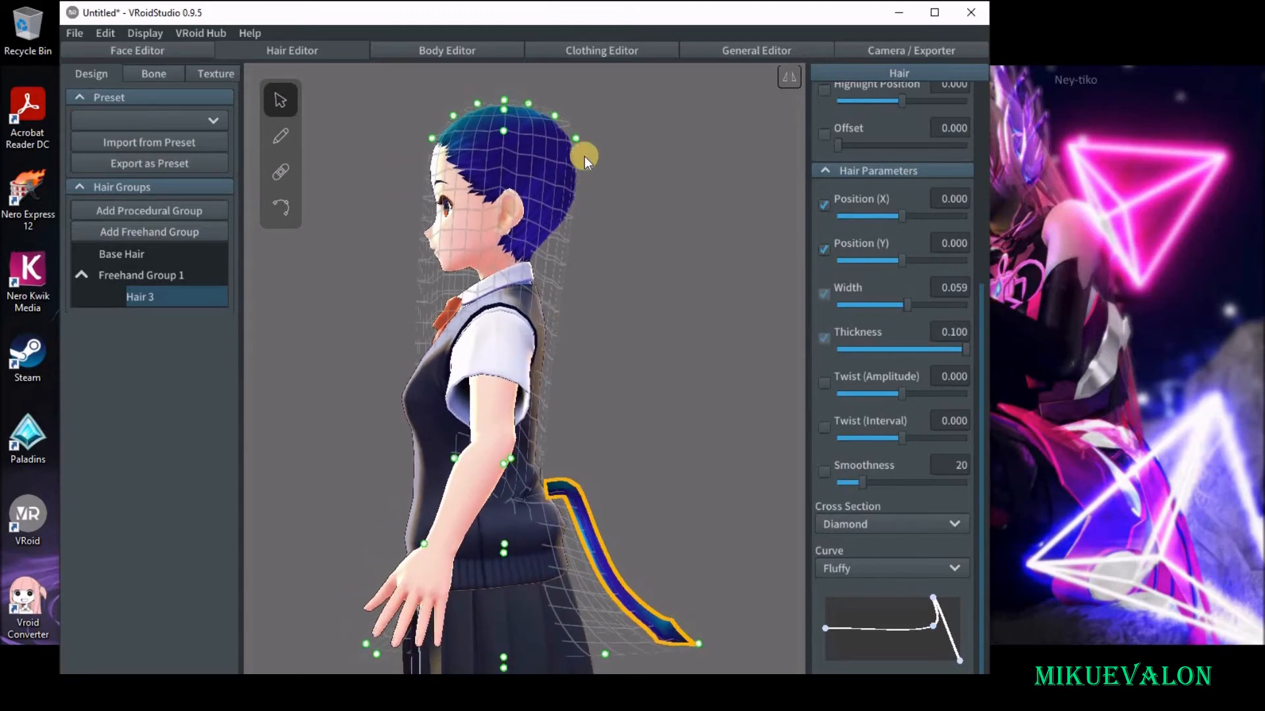
pyautogui.moveTo(578, 137); pyautogui.dragTo(535, 386)
pyautogui.moveTo(535, 428); pyautogui.dragTo(505, 456)
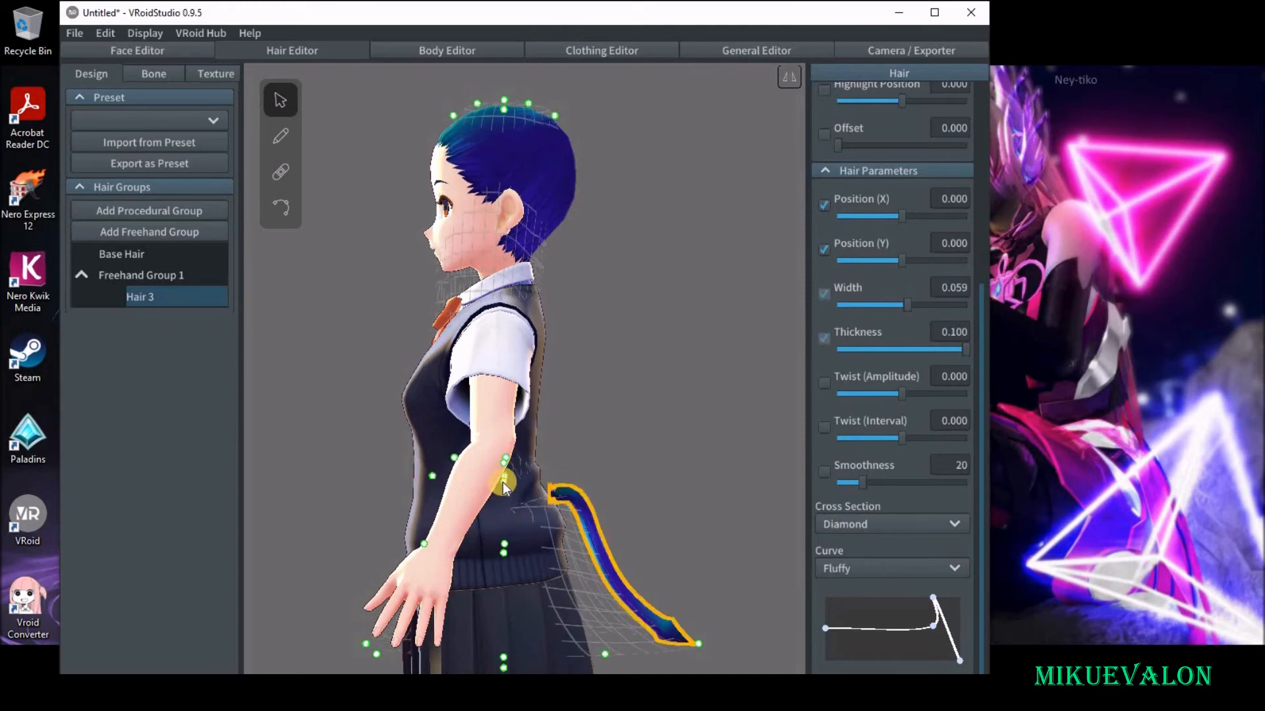
pyautogui.click(506, 541)
pyautogui.moveTo(499, 544); pyautogui.dragTo(498, 545)
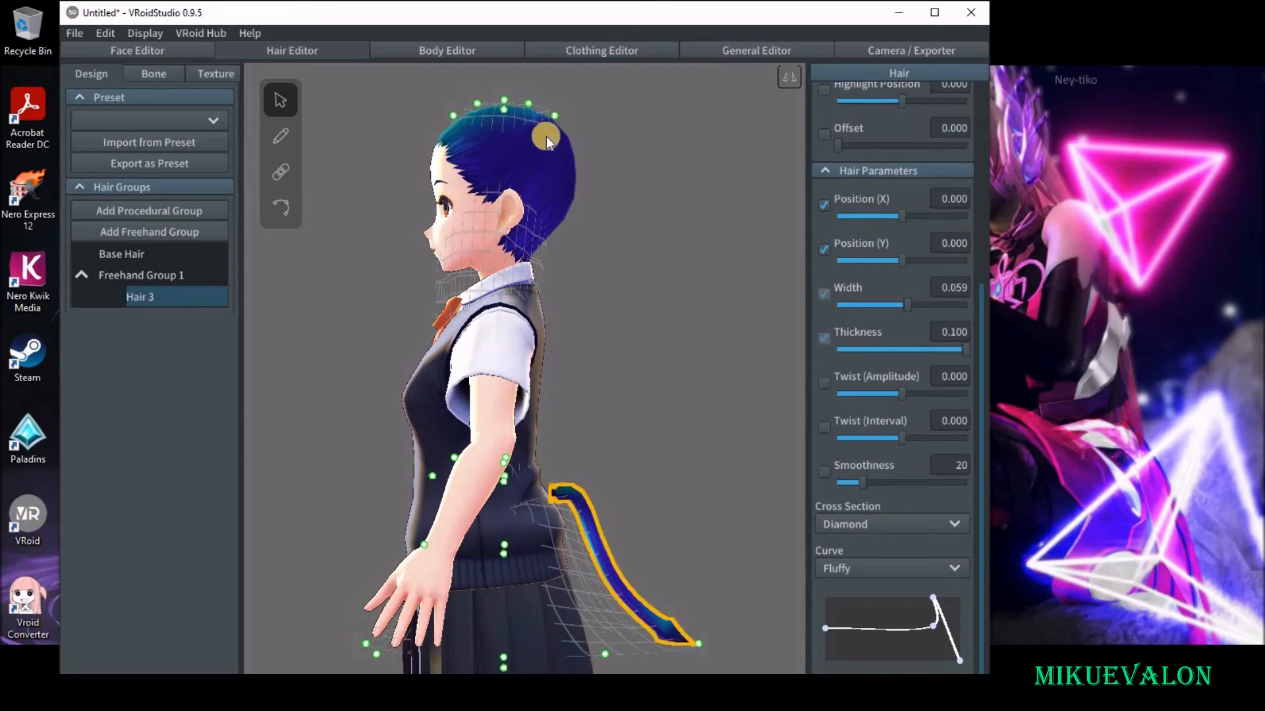
pyautogui.moveTo(554, 113); pyautogui.dragTo(519, 437)
# Show the tail strand's control points and raise its root point onto the lower back.
pyautogui.click(570, 494)
pyautogui.click(278, 217)
pyautogui.moveTo(584, 444)
pyautogui.mouseDown(button='right')
pyautogui.moveTo(533, 493)
pyautogui.moveTo(571, 444)
pyautogui.mouseUp(button='right')
pyautogui.scroll(10, 570, 446)
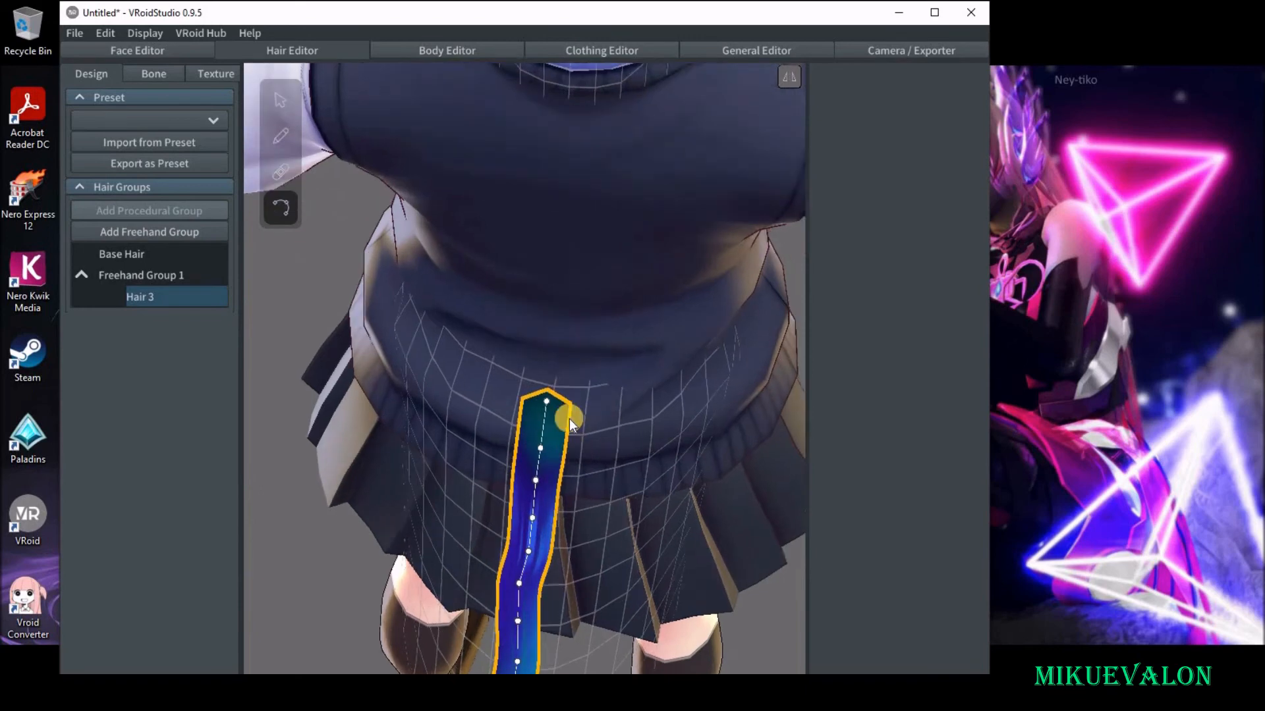
pyautogui.moveTo(548, 403); pyautogui.dragTo(554, 341)
pyautogui.scroll(-5, 553, 458)
# Align the tail strand's control points in a straight vertical line down the centre of the back.
pyautogui.moveTo(563, 459)
pyautogui.mouseDown(button='right')
pyautogui.moveTo(568, 450)
pyautogui.moveTo(556, 462)
pyautogui.mouseUp(button='right')
pyautogui.moveTo(553, 459); pyautogui.dragTo(490, 328, button='middle')
pyautogui.moveTo(456, 273); pyautogui.dragTo(465, 269)
pyautogui.moveTo(483, 402); pyautogui.dragTo(488, 470, button='right')
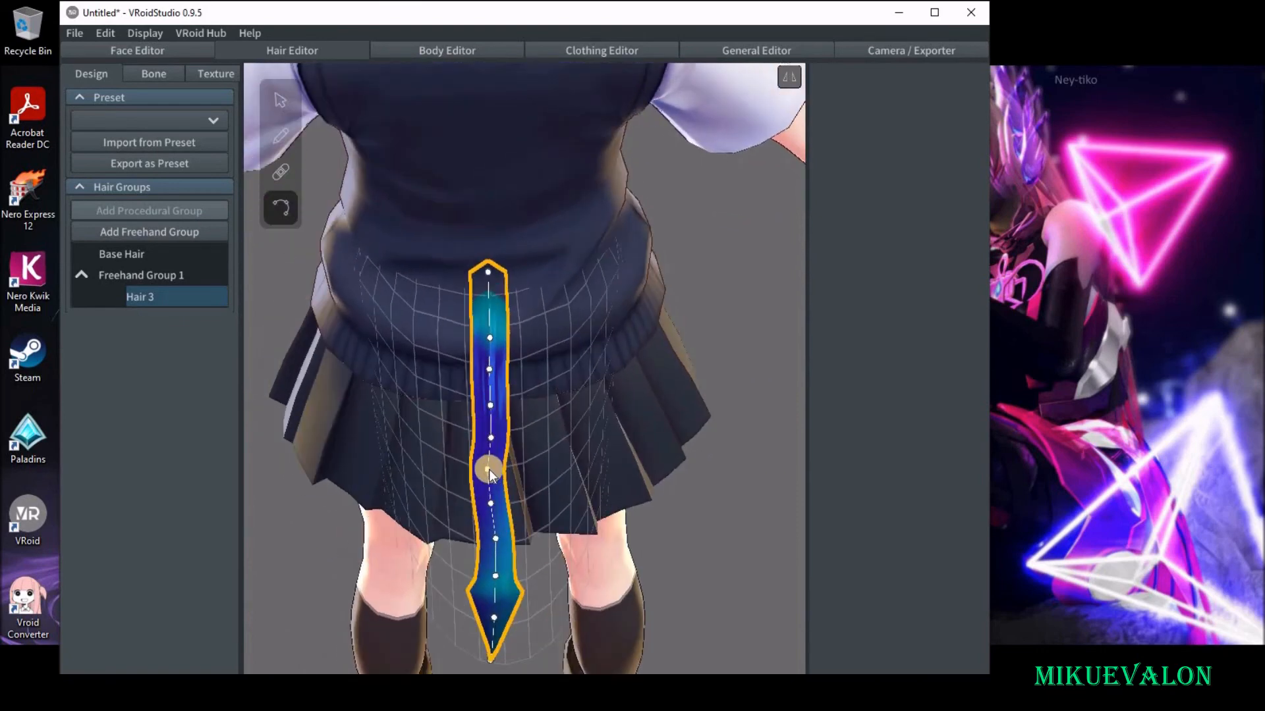
pyautogui.moveTo(492, 472); pyautogui.dragTo(491, 494)
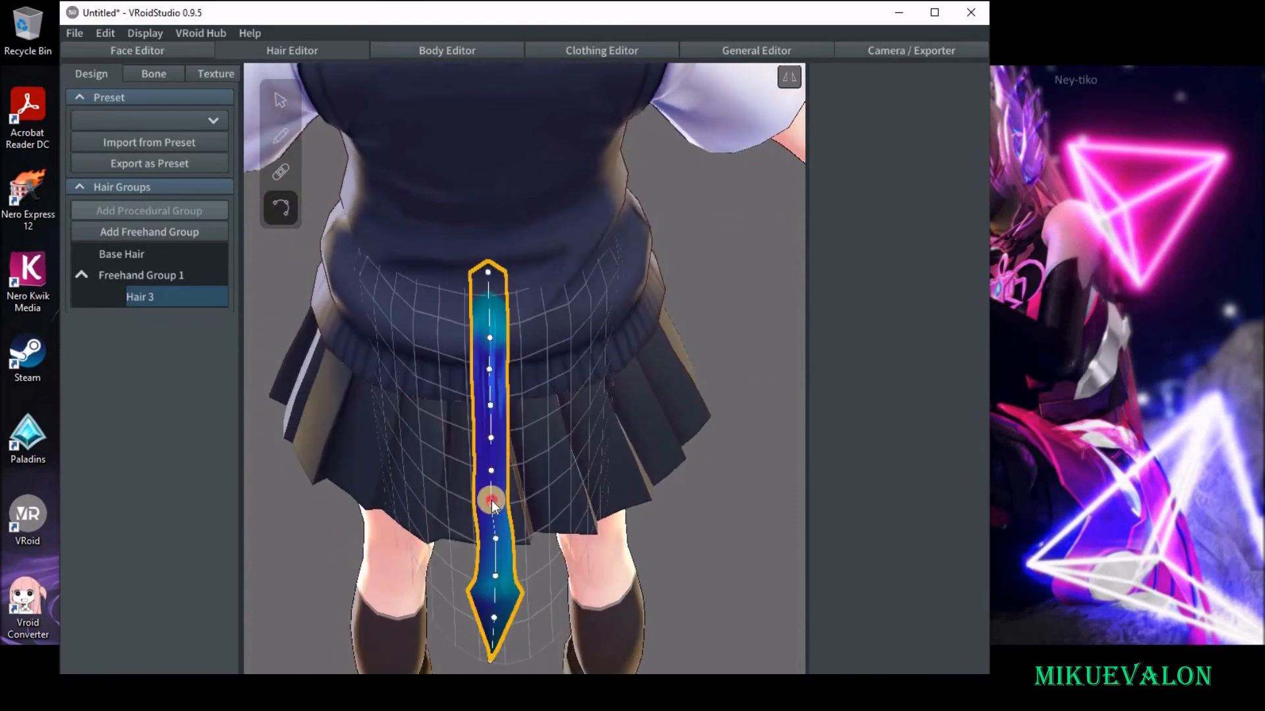
pyautogui.moveTo(492, 505); pyautogui.dragTo(494, 472)
# Viewed from the side, adjust the tail's upper control points so its root sits inside the lower back with a smooth bend.
pyautogui.moveTo(438, 479); pyautogui.dragTo(568, 356, button='right')
pyautogui.moveTo(475, 418); pyautogui.dragTo(546, 422, button='right')
pyautogui.moveTo(546, 421); pyautogui.dragTo(551, 391)
pyautogui.moveTo(625, 436); pyautogui.dragTo(646, 412, button='right')
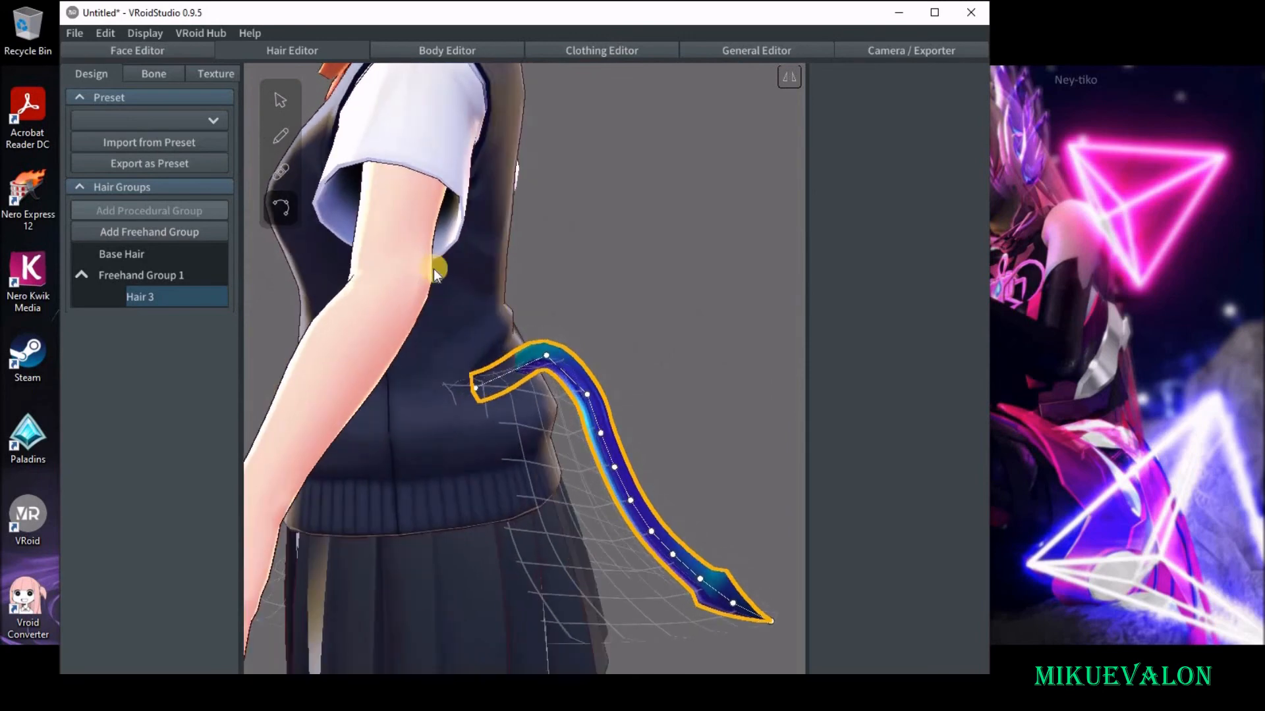
pyautogui.moveTo(543, 343); pyautogui.dragTo(455, 299, button='right')
pyautogui.moveTo(451, 301)
pyautogui.mouseDown()
pyautogui.moveTo(456, 284)
pyautogui.moveTo(449, 443)
pyautogui.moveTo(452, 318)
pyautogui.mouseUp()
pyautogui.moveTo(451, 318); pyautogui.dragTo(452, 319)
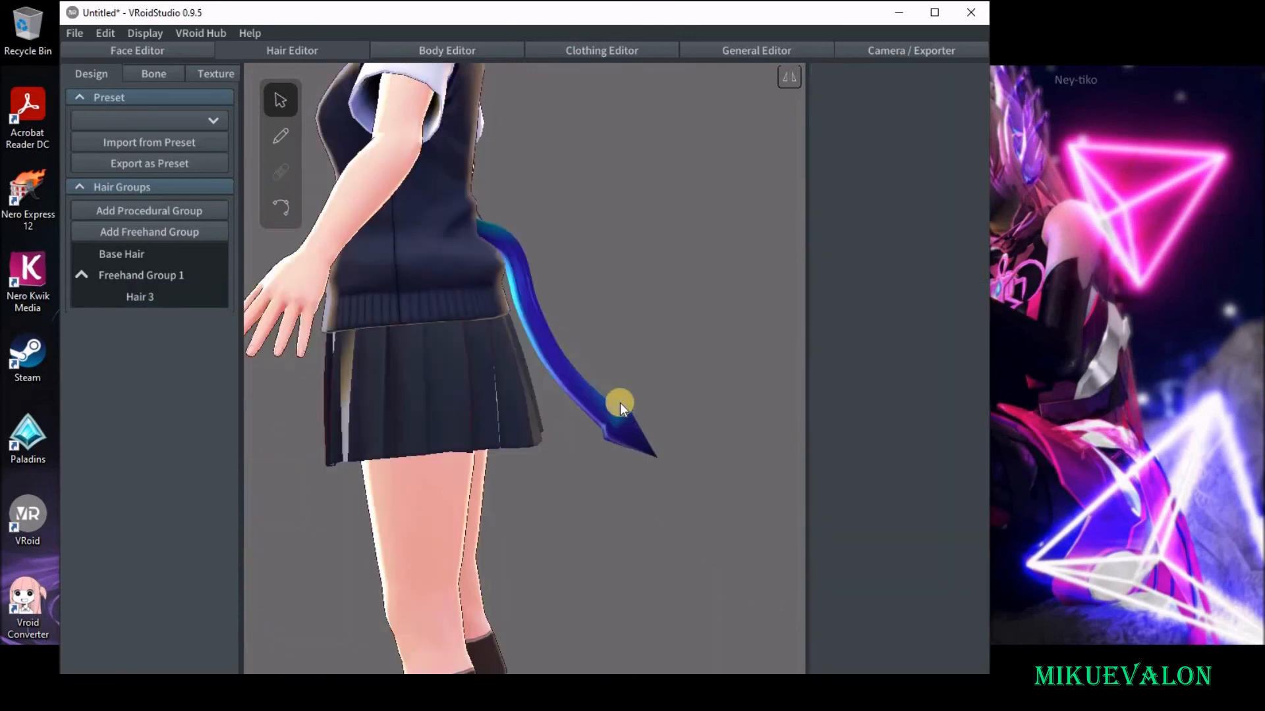